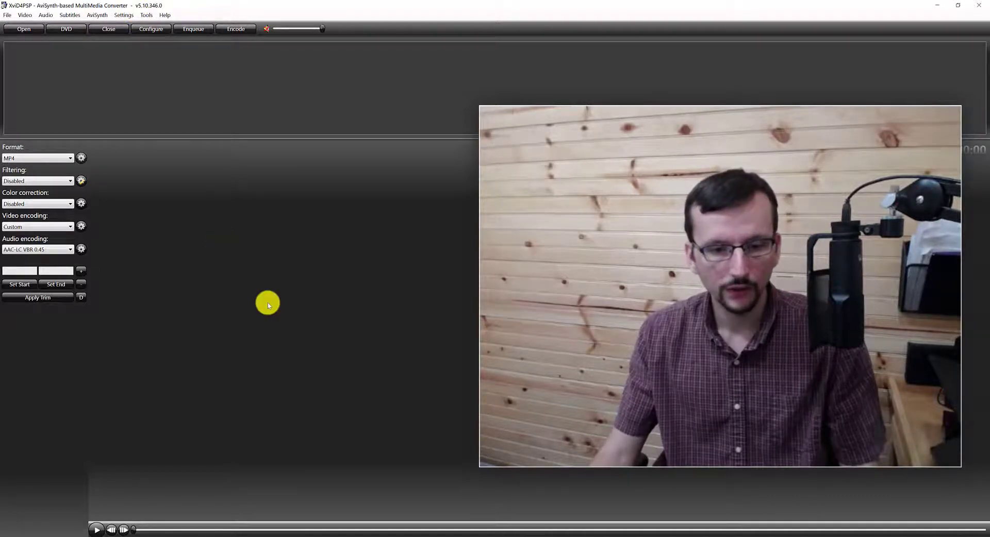
Switch to Media Player Classic, load the "You Can Learn to Be Content" MP4 from the hardcode xvid folder, and pause it.
{"action": "left_click", "coordinate": [361, 536]}
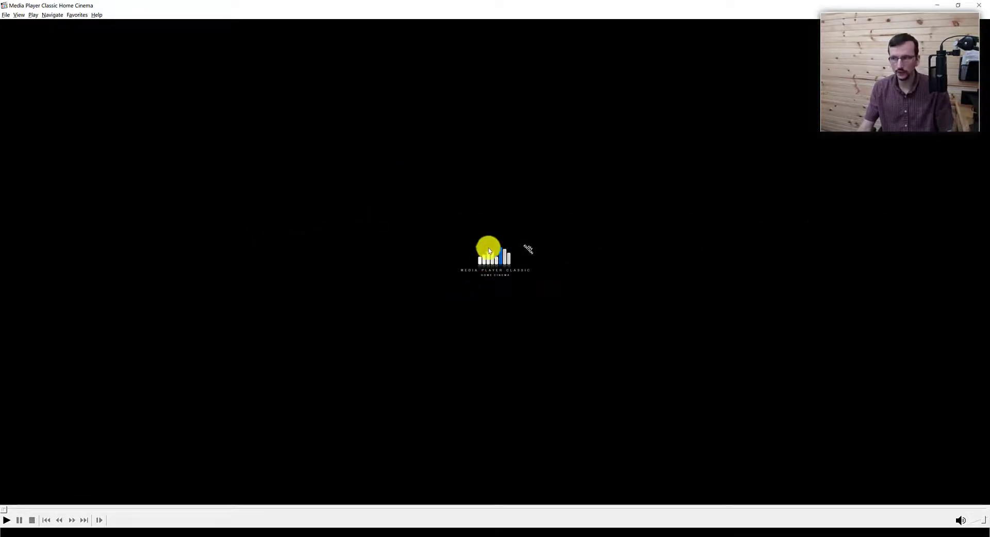
{"action": "mouse_move", "coordinate": [390, 536]}
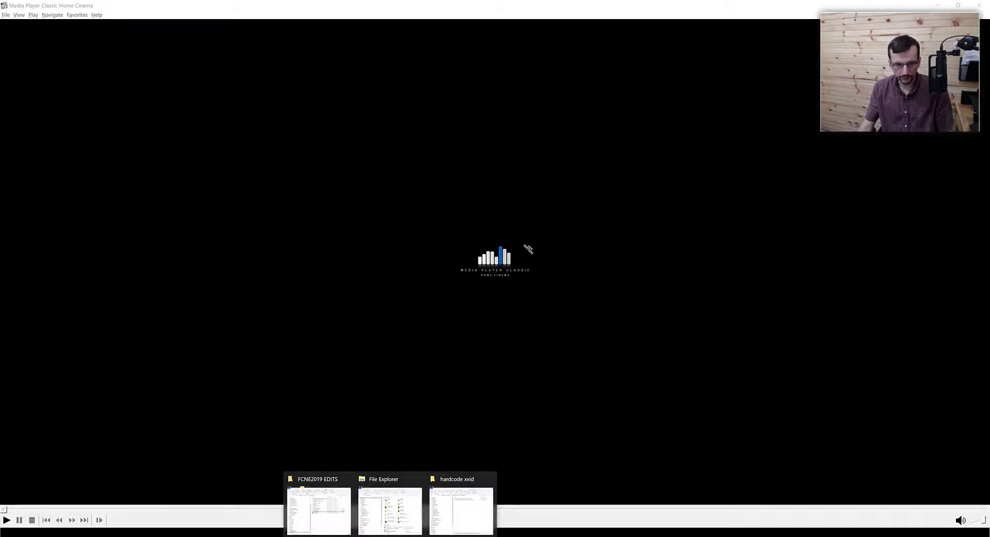
{"action": "left_click", "coordinate": [460, 521]}
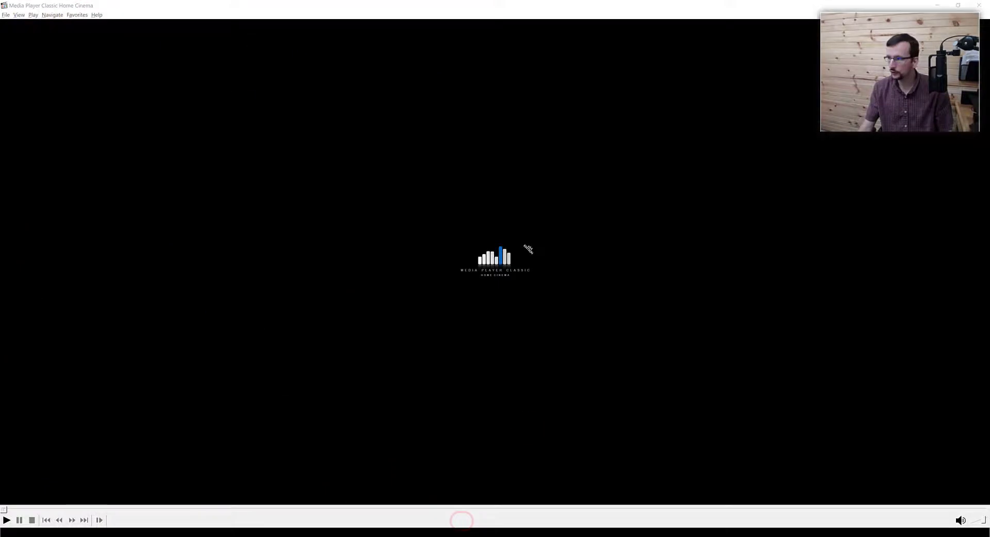
{"action": "left_click_drag", "start_coordinate": [614, 201], "coordinate": [393, 201]}
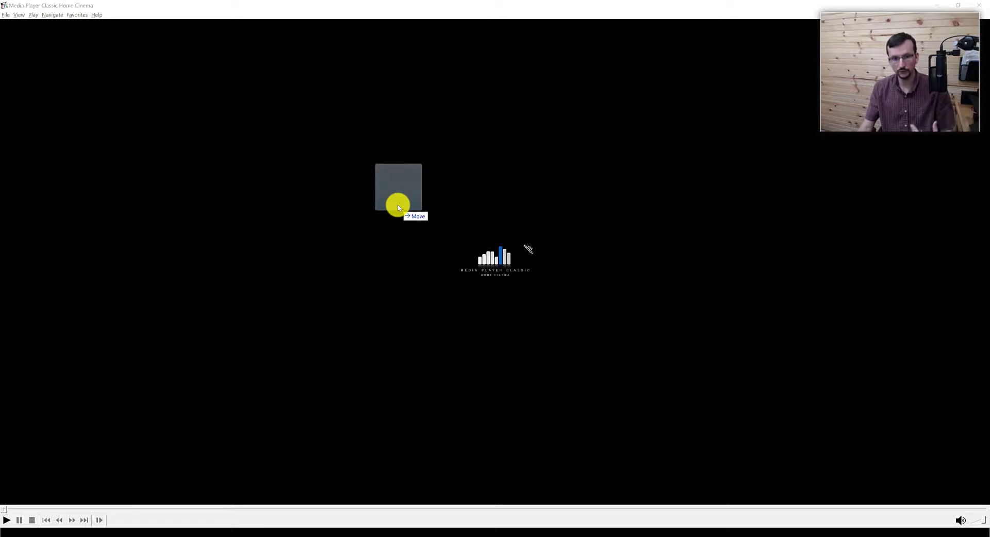
{"action": "left_click_drag", "start_coordinate": [398, 207], "coordinate": [422, 234]}
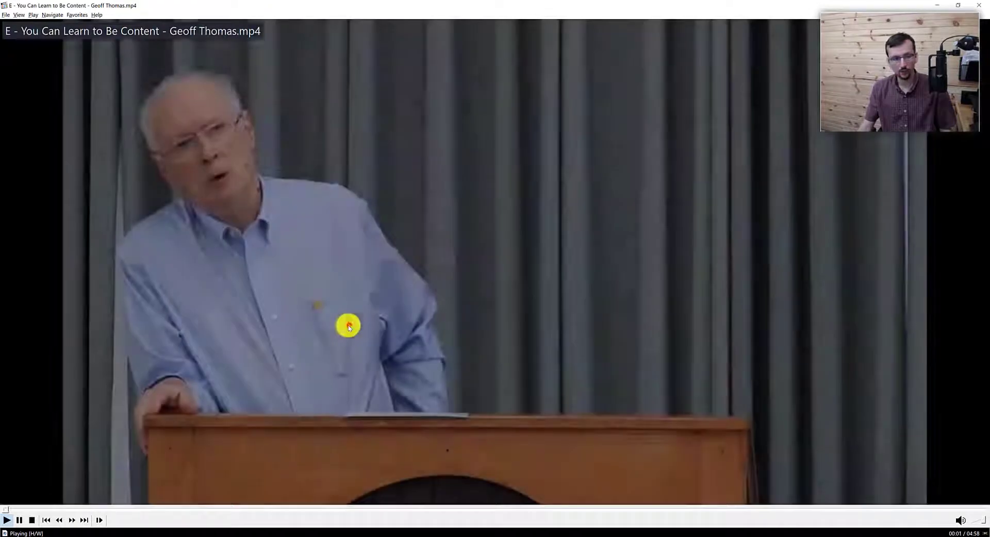
{"action": "left_click", "coordinate": [347, 327]}
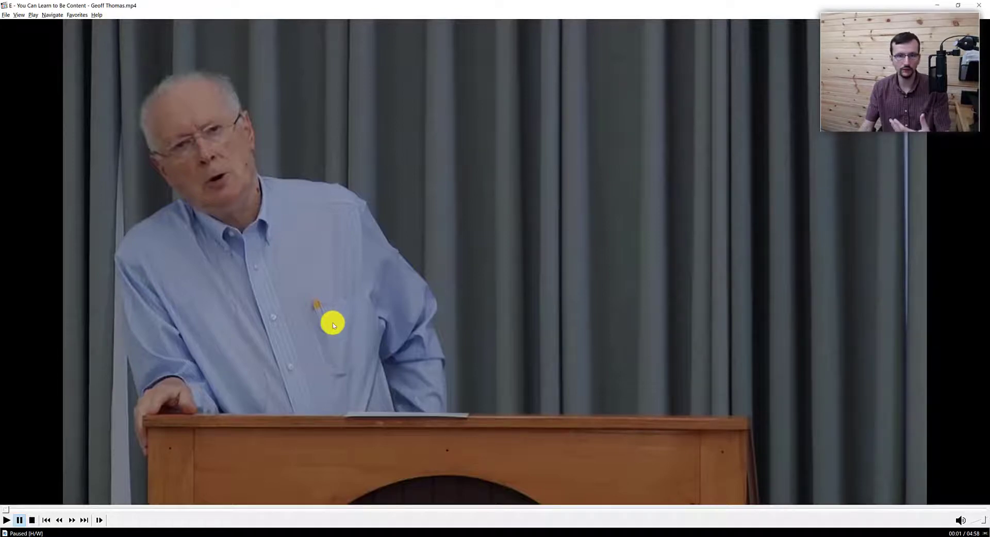
Switch to the Vimeo page in Chrome and view the download options for the "Lessons From 50 Years of Pastoral Ministry" video.
{"action": "mouse_move", "coordinate": [212, 536]}
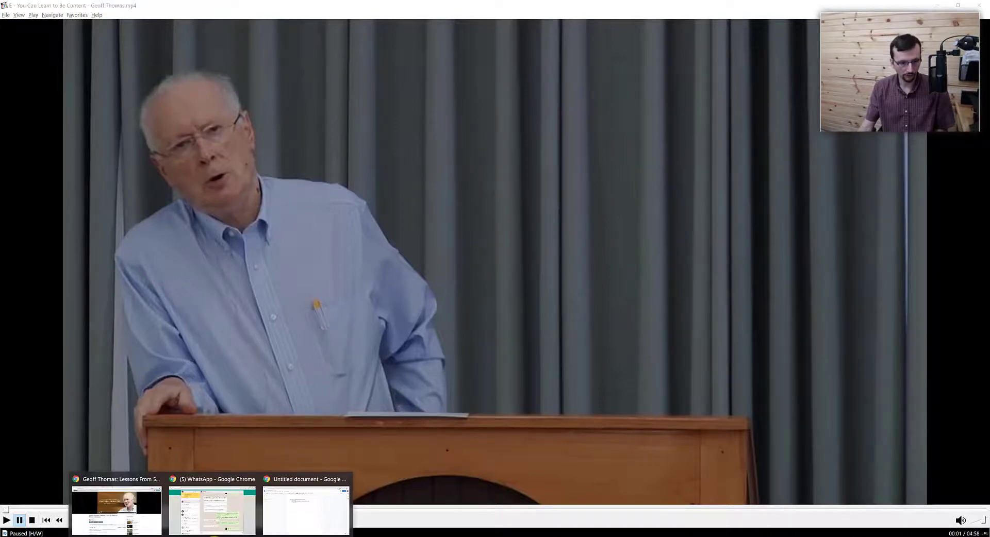
{"action": "left_click", "coordinate": [150, 503]}
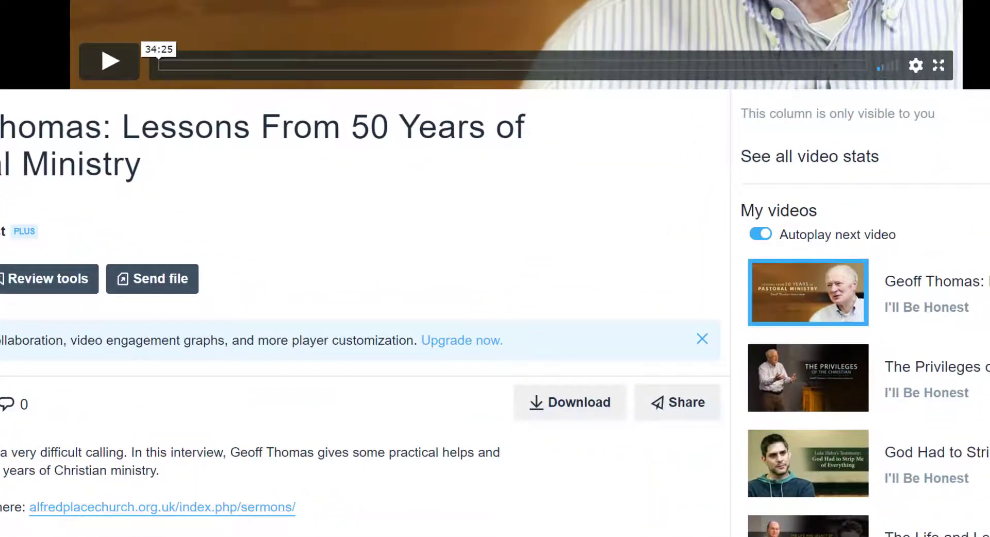
{"action": "left_click", "coordinate": [548, 400]}
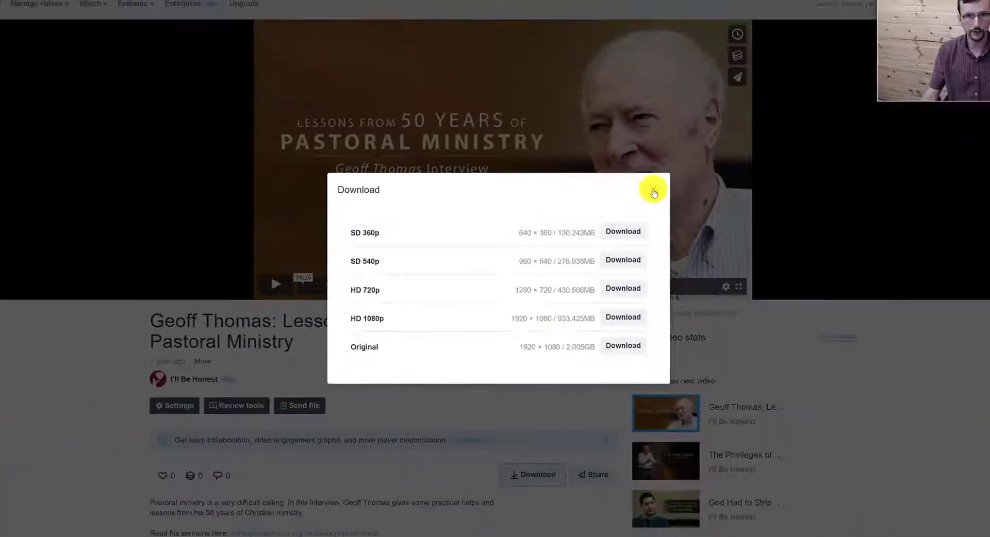
{"action": "left_click", "coordinate": [819, 78]}
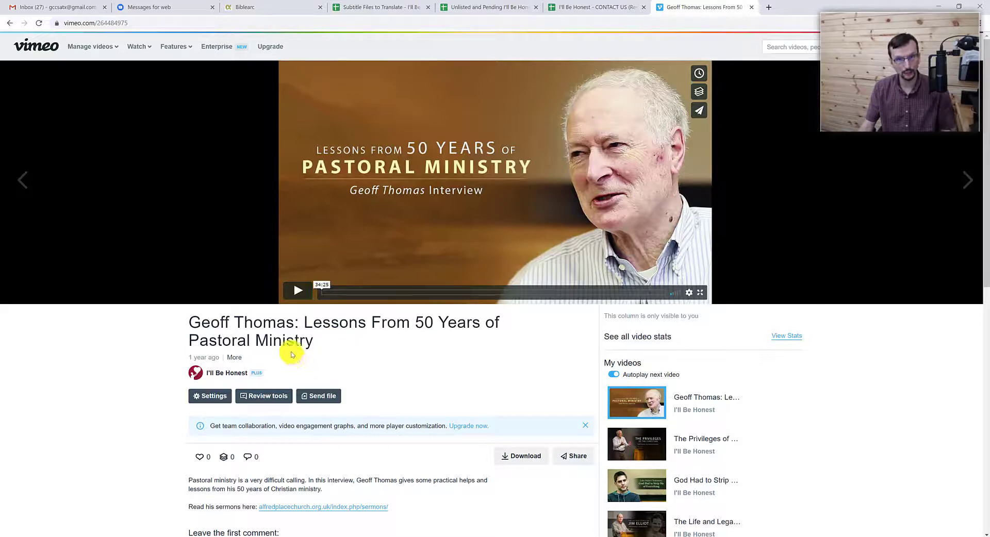
{"action": "left_click", "coordinate": [312, 338]}
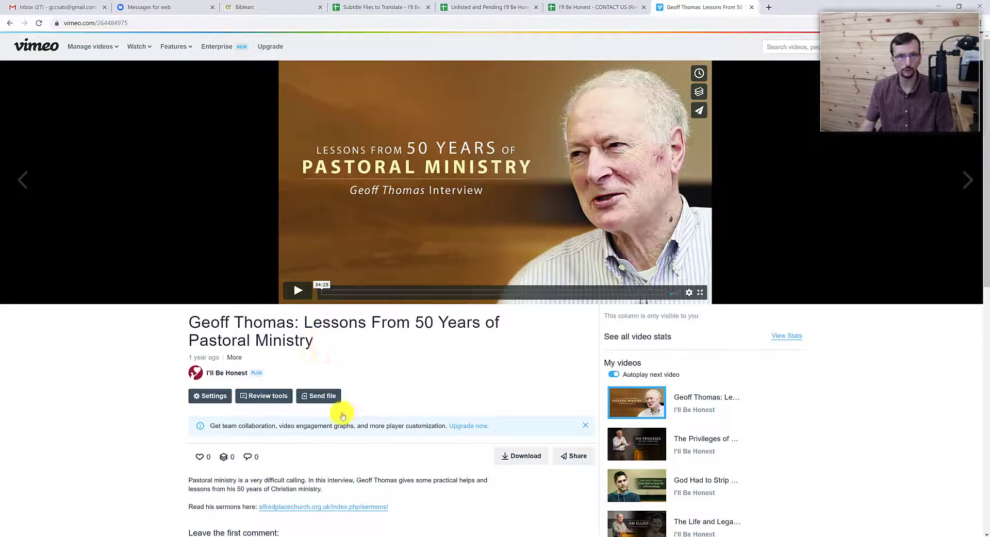
Return to Media Player Classic and examine the subtitle numbers, timecodes and text lines of the Spanish SRT file in Notepad.
{"action": "left_click", "coordinate": [365, 535]}
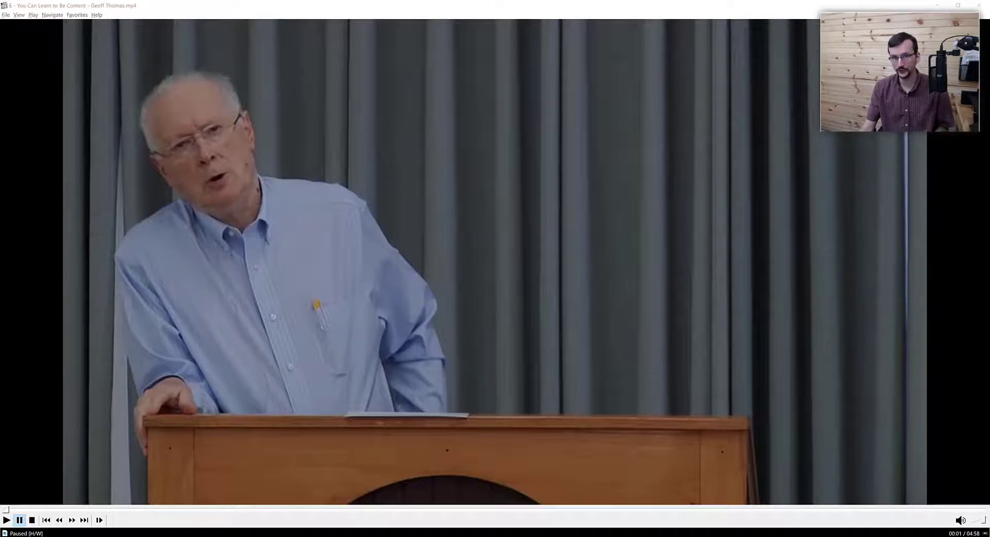
{"action": "left_click_drag", "start_coordinate": [814, 67], "coordinate": [346, 231]}
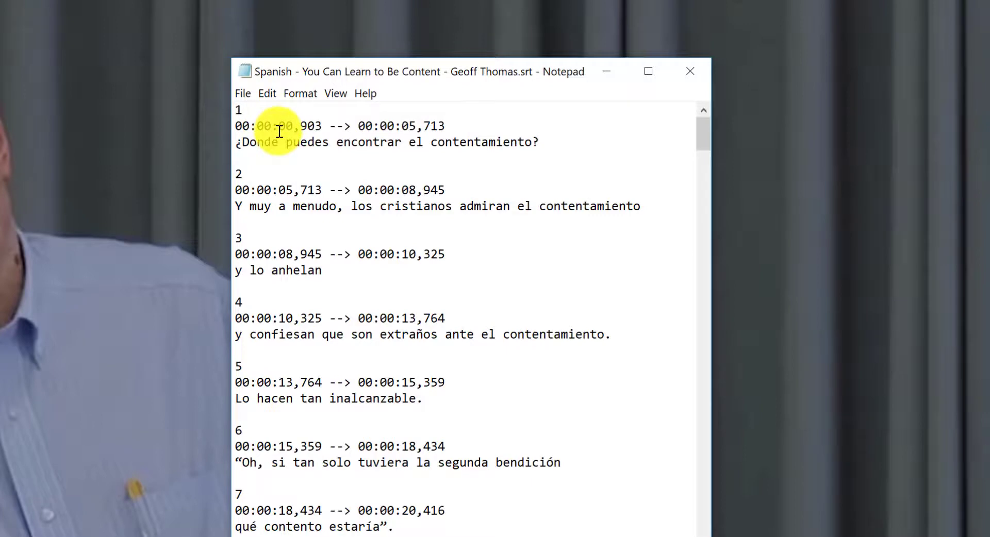
{"action": "double_click", "coordinate": [237, 110]}
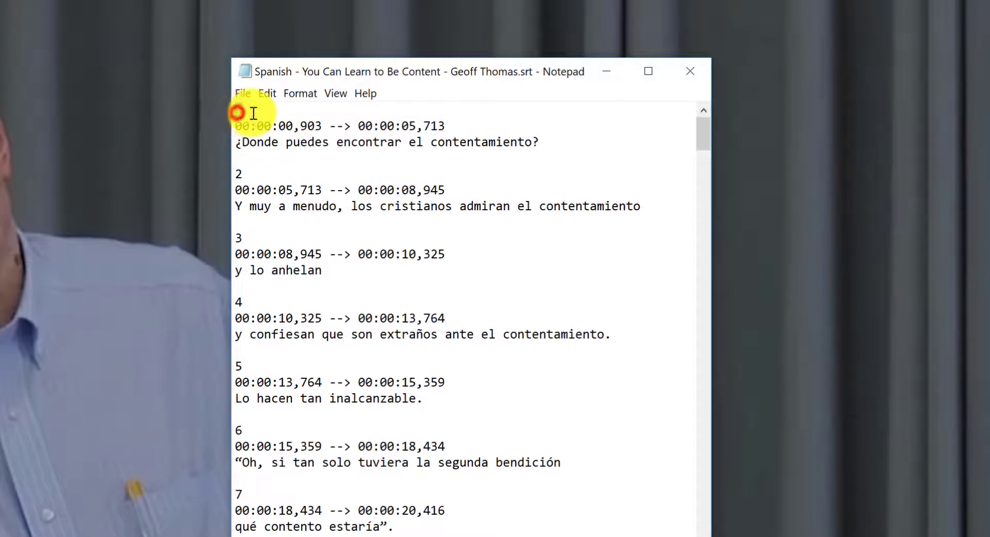
{"action": "left_click_drag", "start_coordinate": [457, 125], "coordinate": [214, 126]}
{"action": "left_click", "coordinate": [255, 132]}
{"action": "left_click_drag", "start_coordinate": [320, 126], "coordinate": [233, 143]}
{"action": "left_click", "coordinate": [359, 124]}
{"action": "left_click_drag", "start_coordinate": [703, 133], "coordinate": [703, 468]}
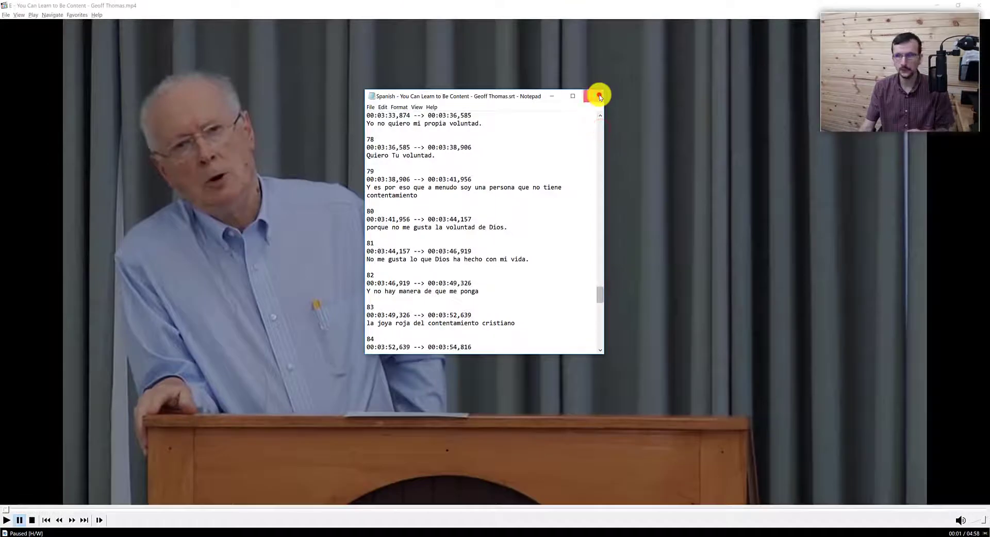
{"action": "left_click", "coordinate": [599, 96]}
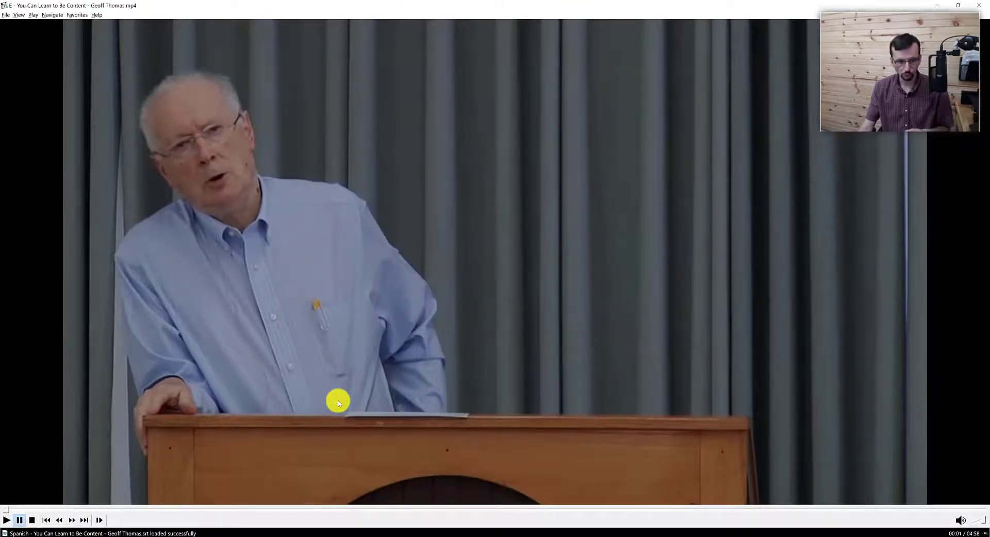
Load the Spanish SRT file onto the video and preview the first subtitle line, leaving playback paused.
{"action": "left_click", "coordinate": [862, 417]}
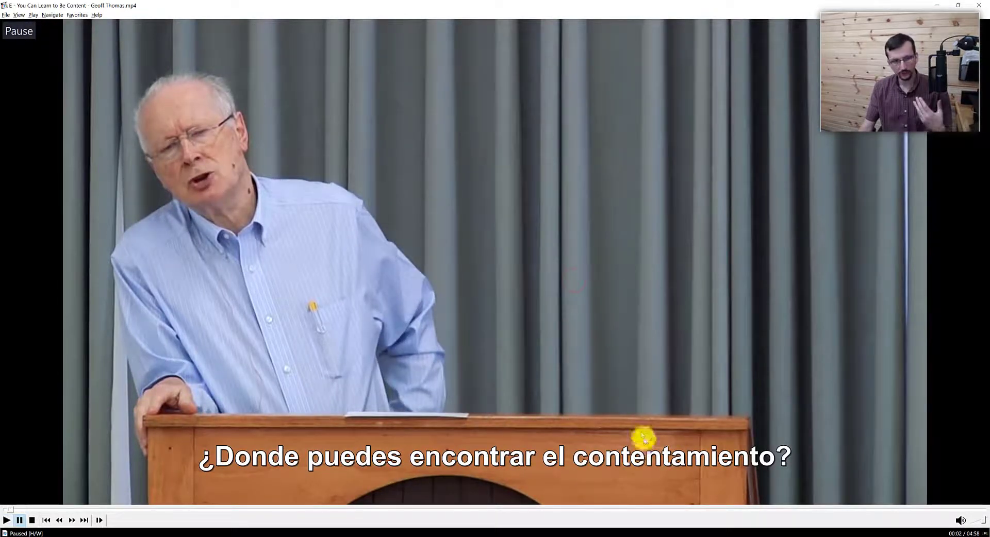
{"action": "left_click", "coordinate": [616, 360]}
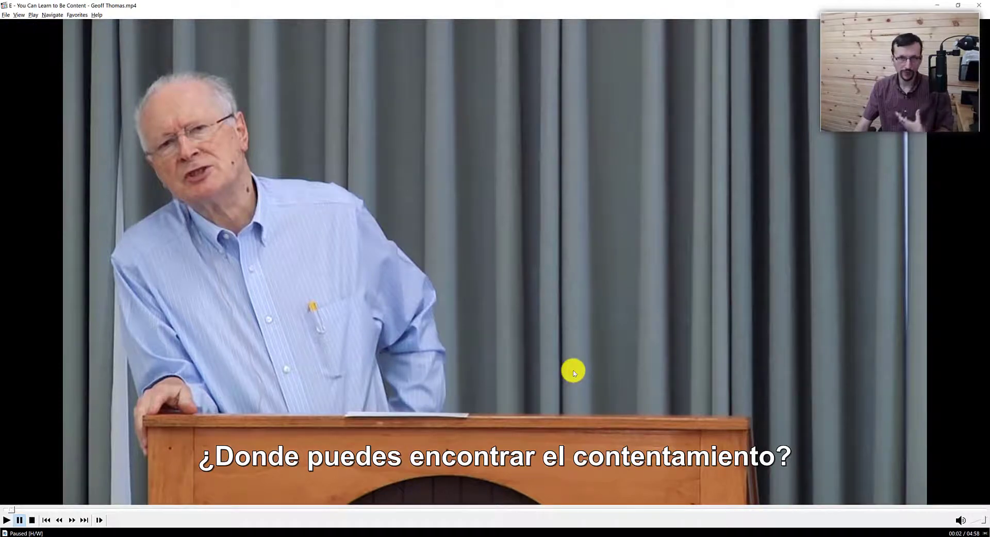
Give the subtitle style an Outline border with a width of 4 and a shadow of 2.
{"action": "right_click", "coordinate": [585, 321]}
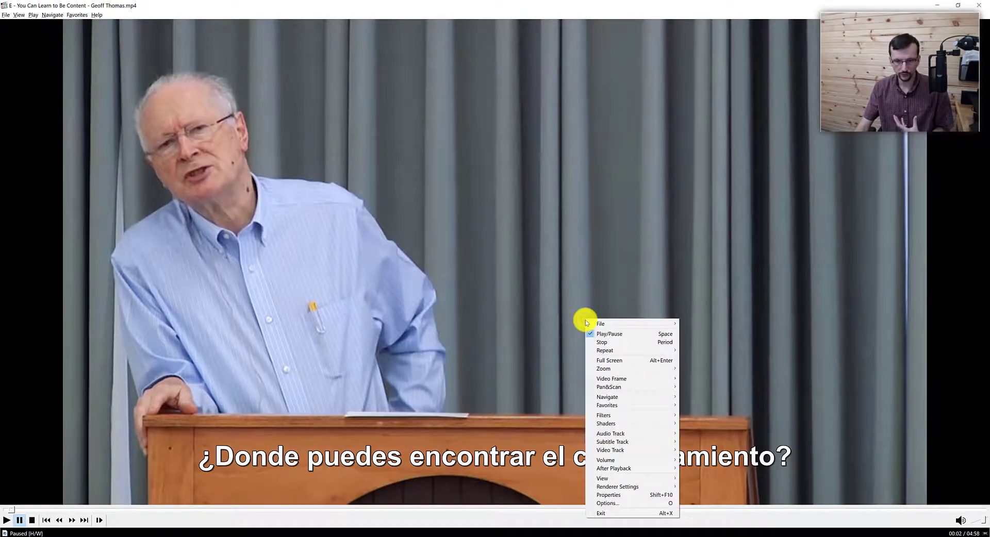
{"action": "right_click", "coordinate": [552, 210]}
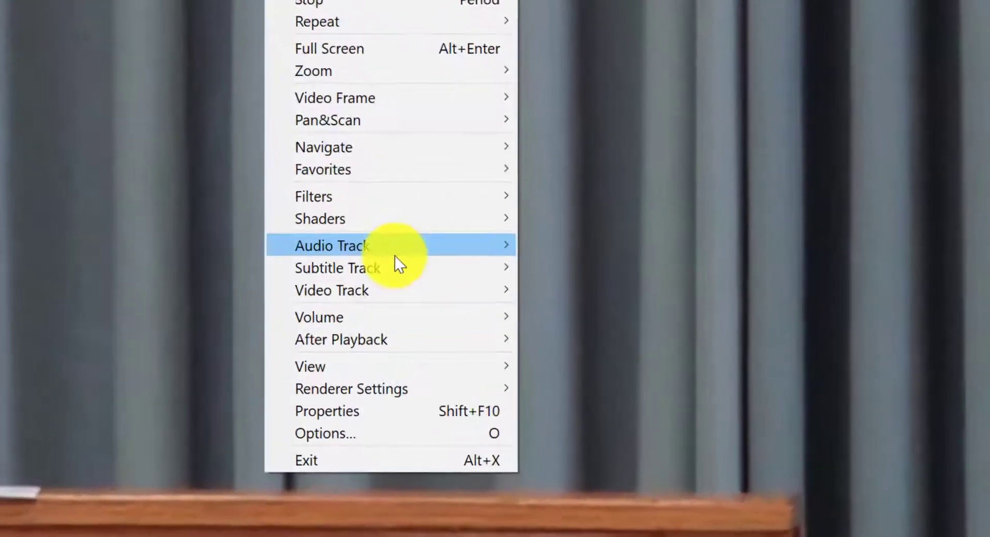
{"action": "left_click", "coordinate": [509, 243]}
{"action": "right_click", "coordinate": [154, 43]}
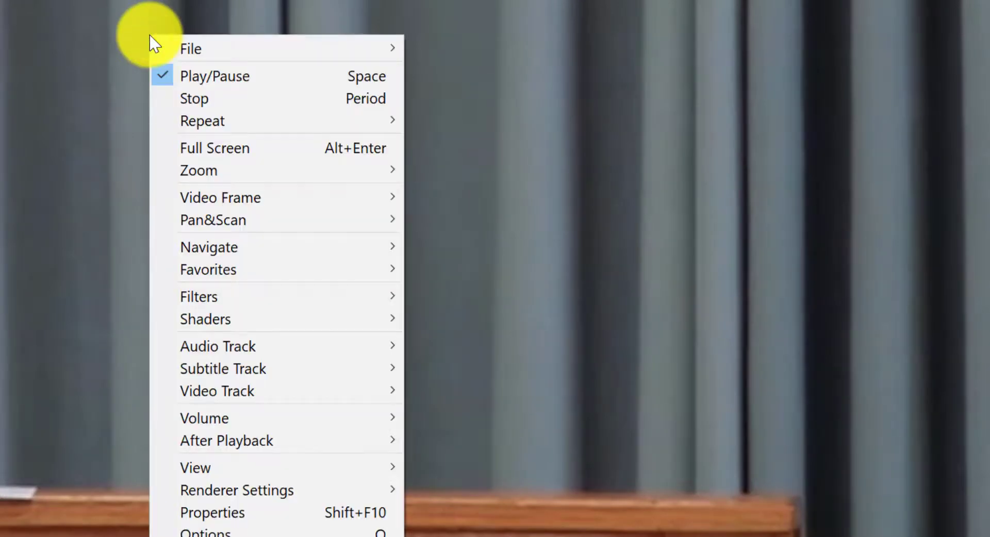
{"action": "mouse_move", "coordinate": [305, 368]}
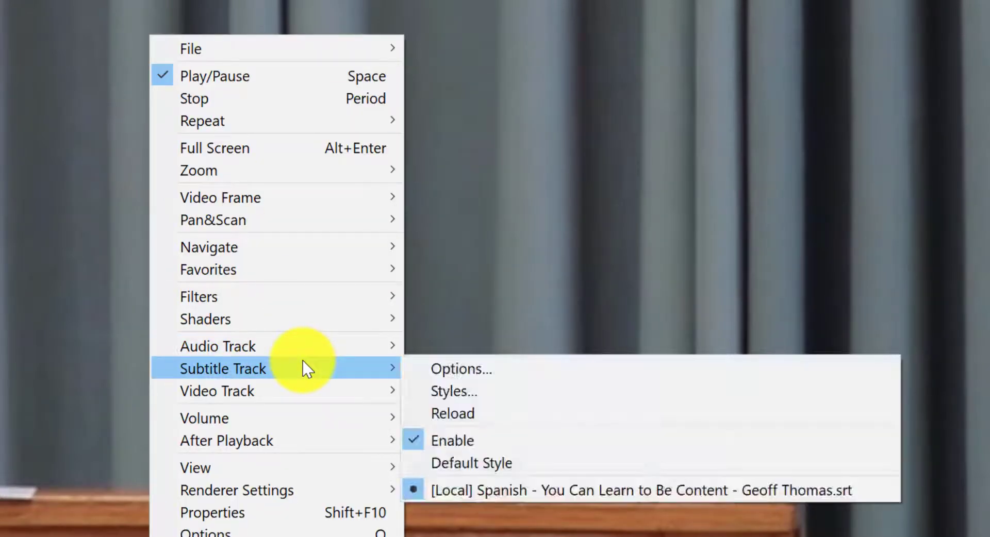
{"action": "left_click", "coordinate": [538, 395]}
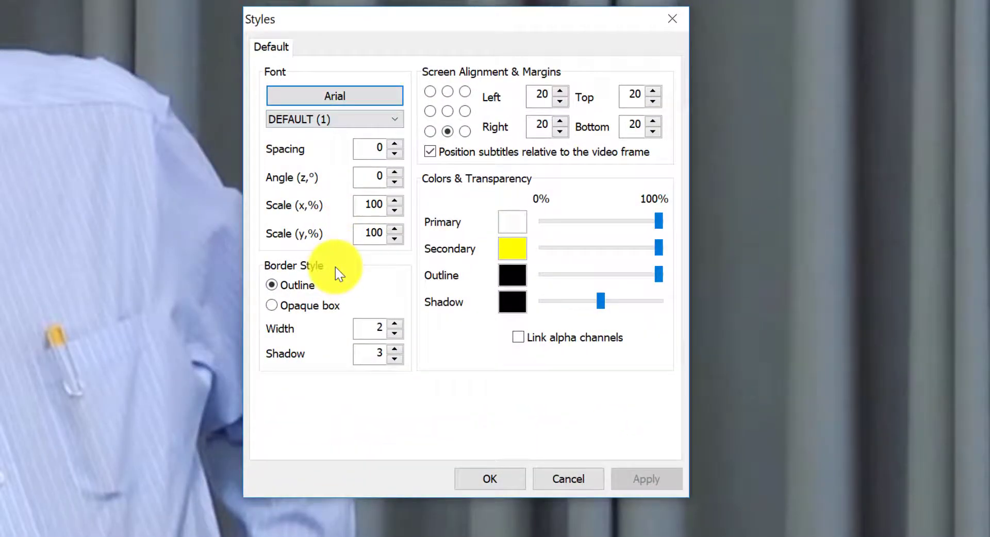
{"action": "left_click", "coordinate": [273, 285]}
{"action": "double_click", "coordinate": [367, 329]}
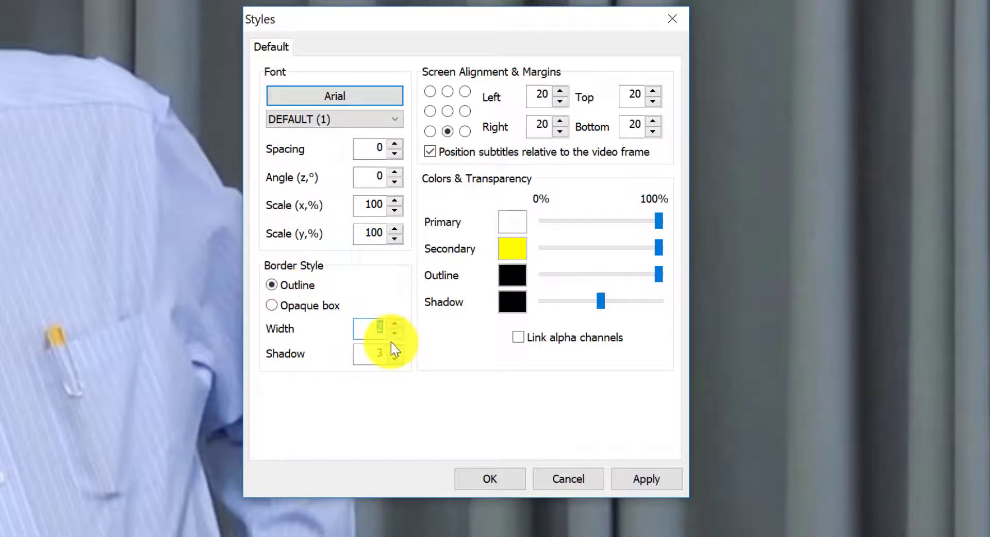
{"action": "type", "text": "4"}
{"action": "double_click", "coordinate": [370, 352]}
{"action": "type", "text": "2"}
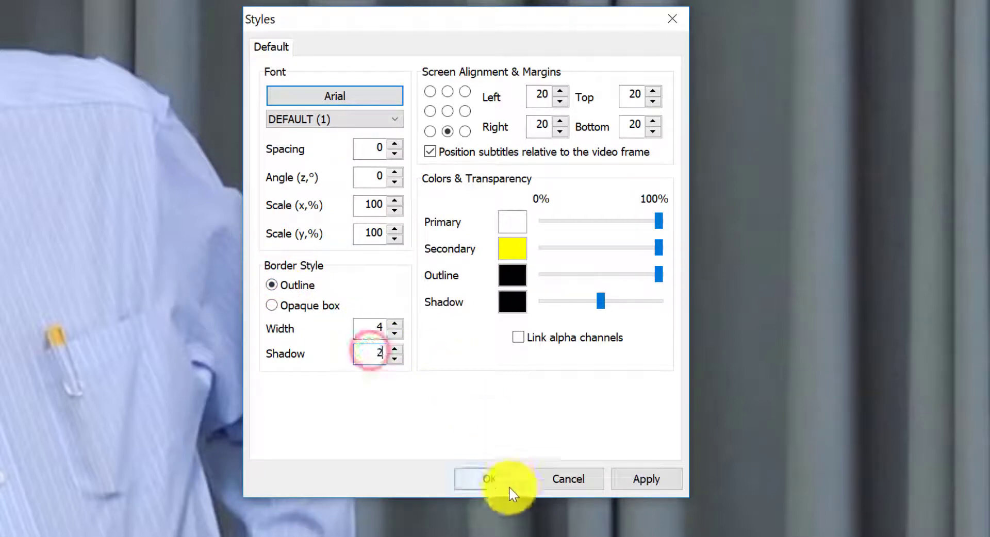
{"action": "left_click", "coordinate": [480, 479]}
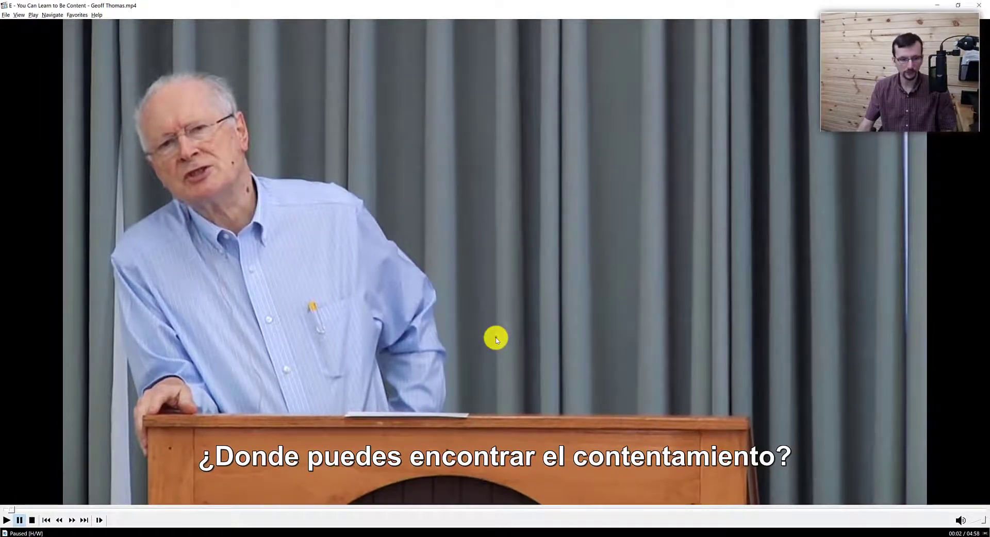
Play the video through the first two subtitle lines to check the outlined style, and pause on the second line.
{"action": "left_click", "coordinate": [496, 339]}
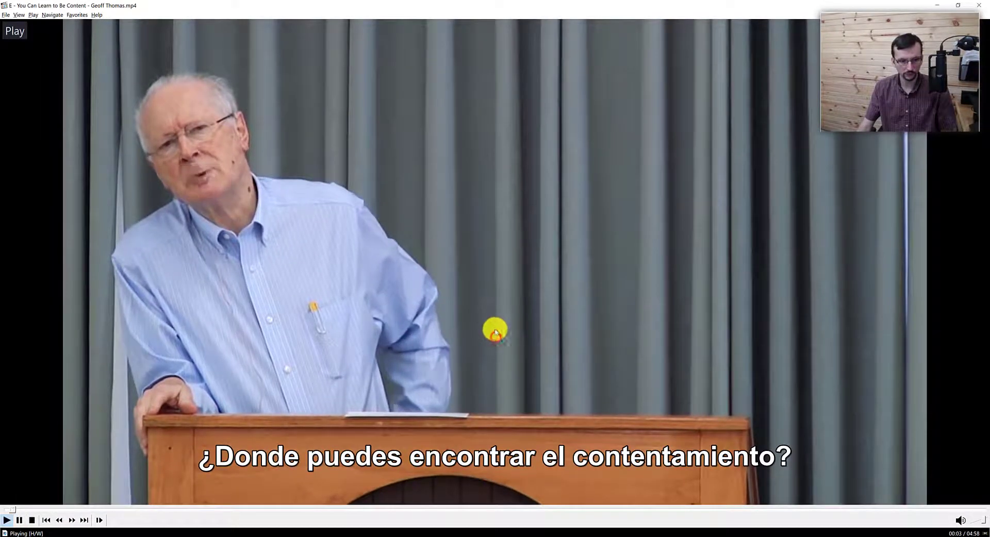
{"action": "left_click", "coordinate": [492, 329]}
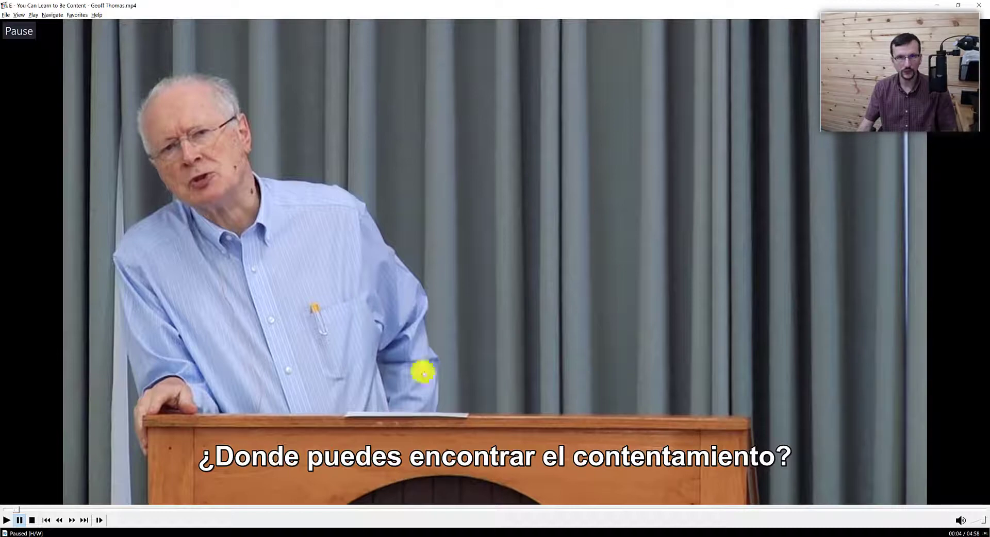
{"action": "left_click", "coordinate": [442, 291]}
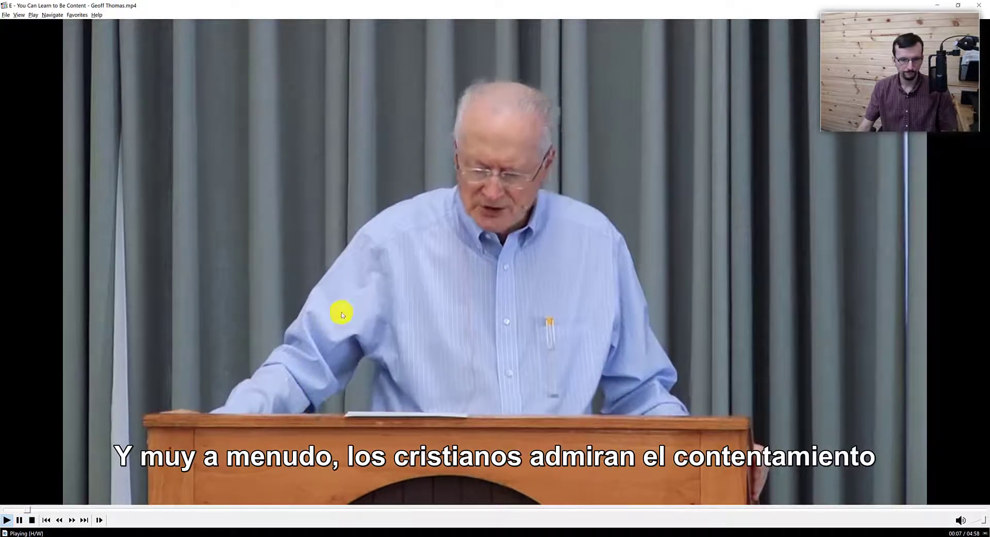
{"action": "left_click", "coordinate": [340, 287]}
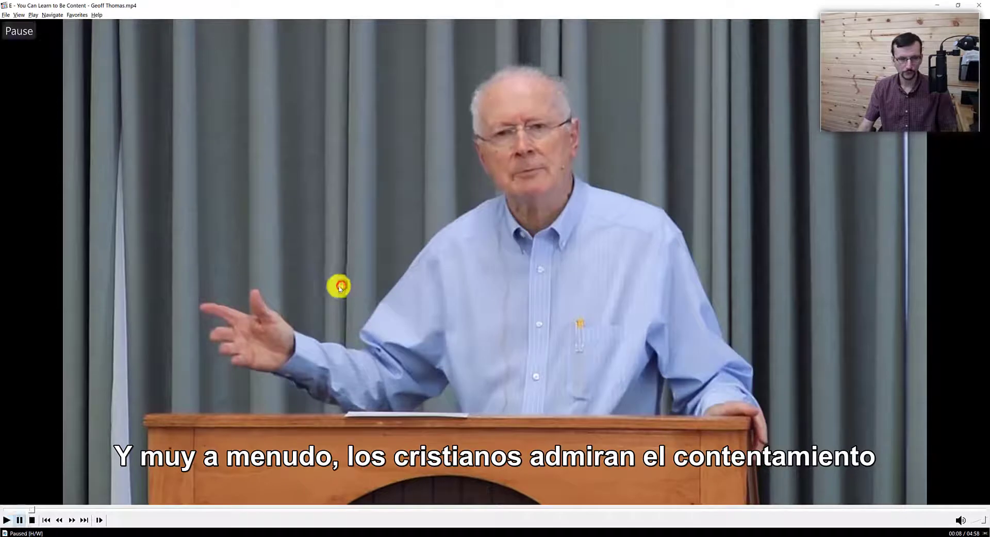
Change the subtitle border style to Opaque box with a width of 14 and a shadow of 1.
{"action": "right_click", "coordinate": [338, 245]}
{"action": "mouse_move", "coordinate": [391, 375]}
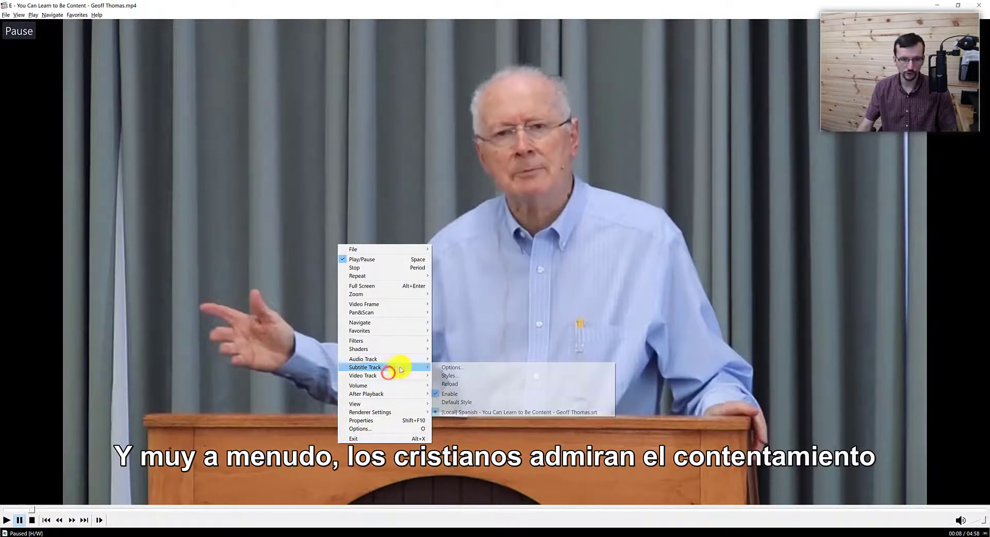
{"action": "left_click", "coordinate": [442, 373]}
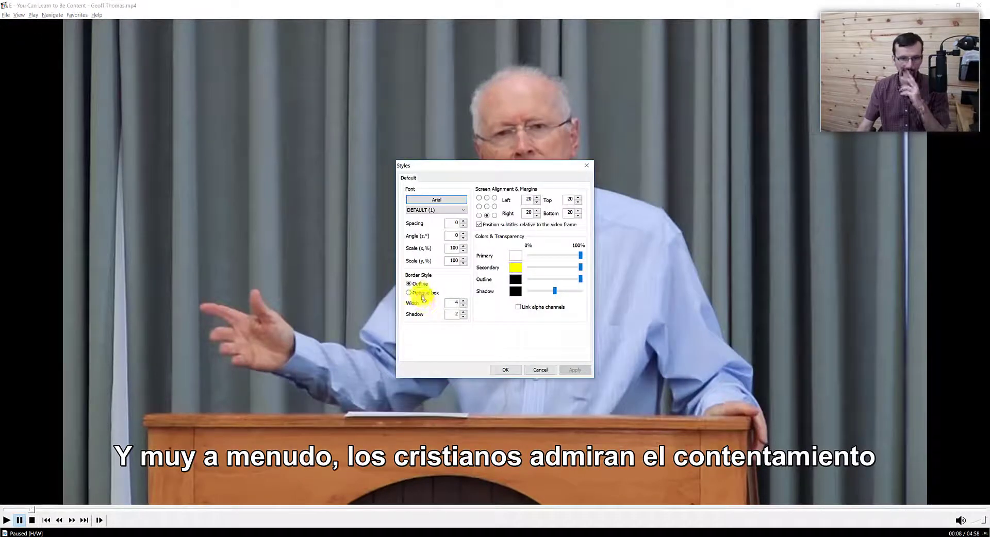
{"action": "left_click", "coordinate": [421, 294]}
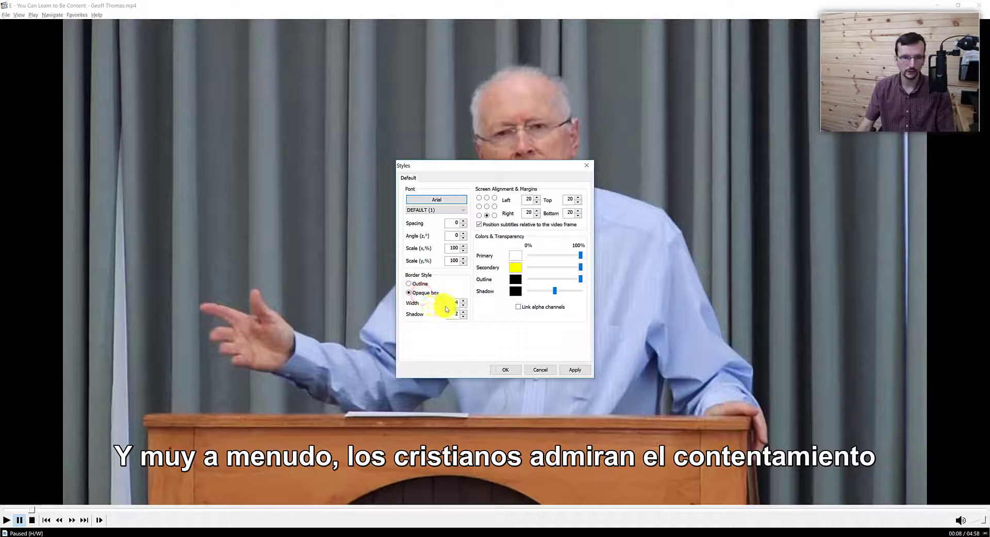
{"action": "left_click", "coordinate": [454, 304]}
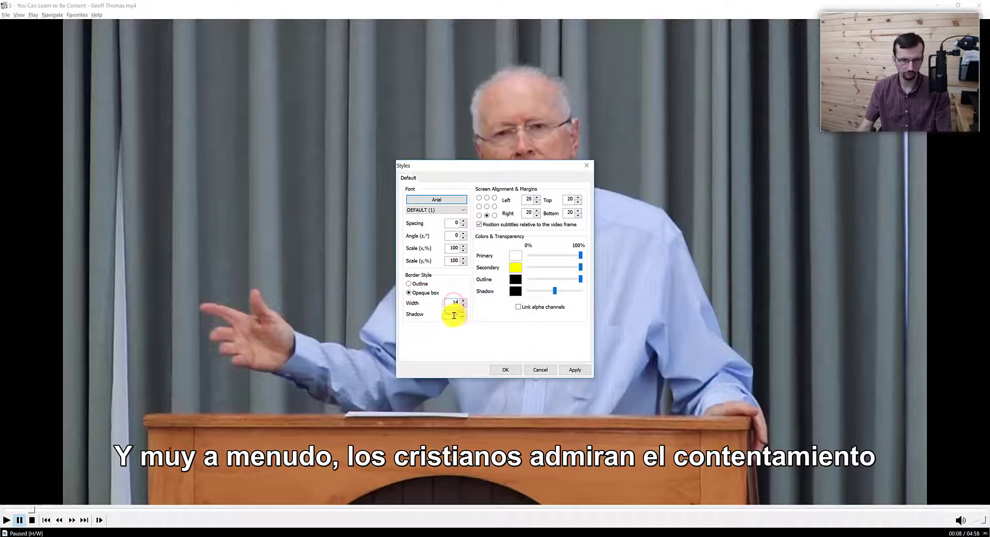
{"action": "double_click", "coordinate": [453, 315]}
{"action": "type", "text": "1"}
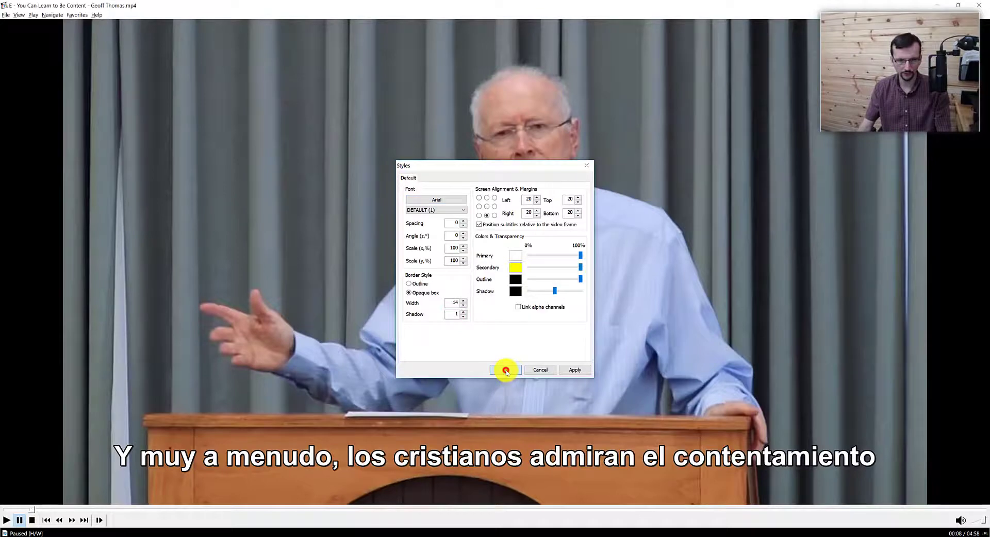
{"action": "left_click", "coordinate": [507, 373]}
Play the video briefly, pause, and jump through the timeline to check the boxed subtitles at various points, stopping at 03:10.
{"action": "left_click", "coordinate": [489, 356]}
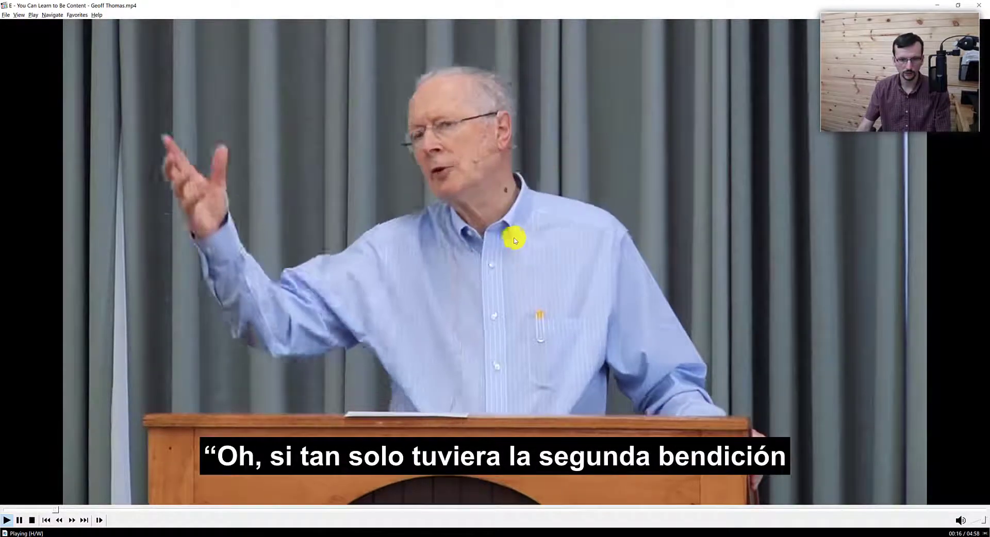
{"action": "left_click", "coordinate": [491, 209]}
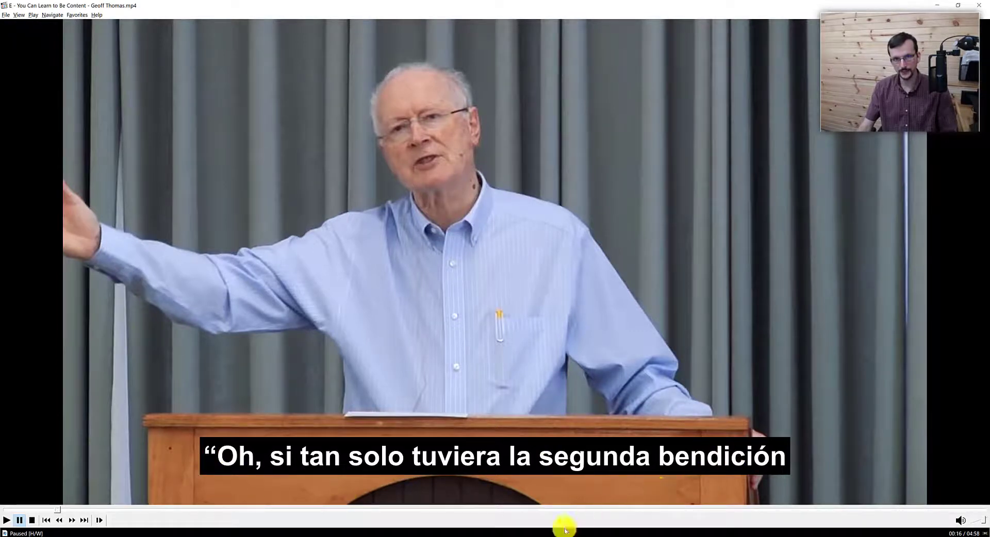
{"action": "left_click", "coordinate": [350, 512]}
{"action": "left_click", "coordinate": [365, 510]}
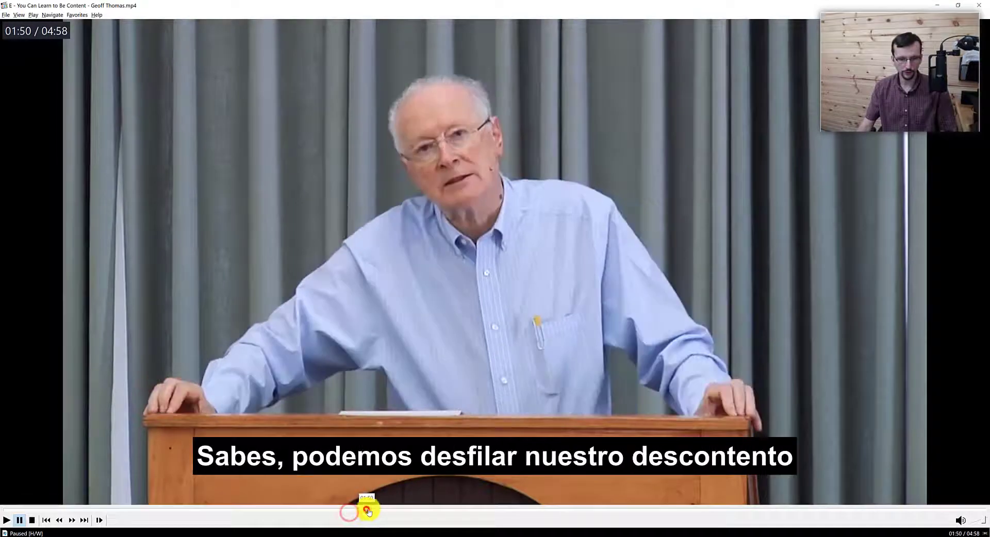
{"action": "left_click", "coordinate": [401, 509]}
{"action": "left_click", "coordinate": [312, 509]}
{"action": "left_click", "coordinate": [238, 510]}
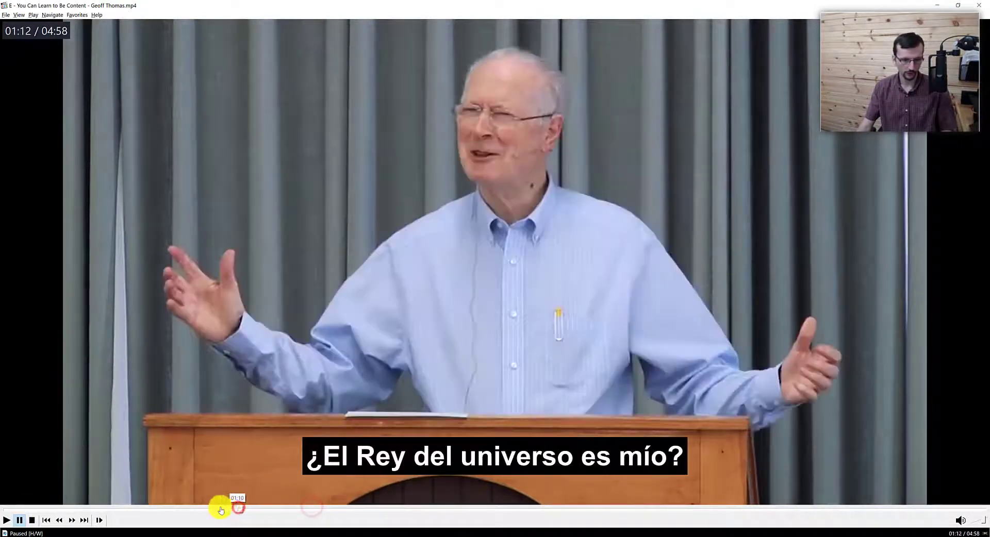
{"action": "left_click", "coordinate": [208, 509]}
{"action": "left_click", "coordinate": [185, 509]}
{"action": "left_click", "coordinate": [154, 509]}
{"action": "left_click", "coordinate": [144, 509]}
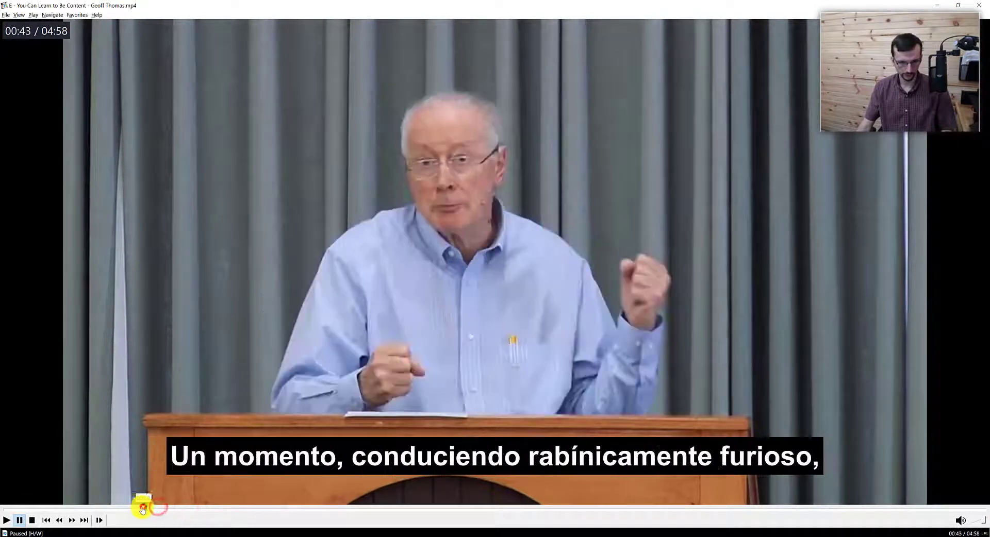
{"action": "left_click", "coordinate": [126, 509]}
{"action": "left_click", "coordinate": [193, 509]}
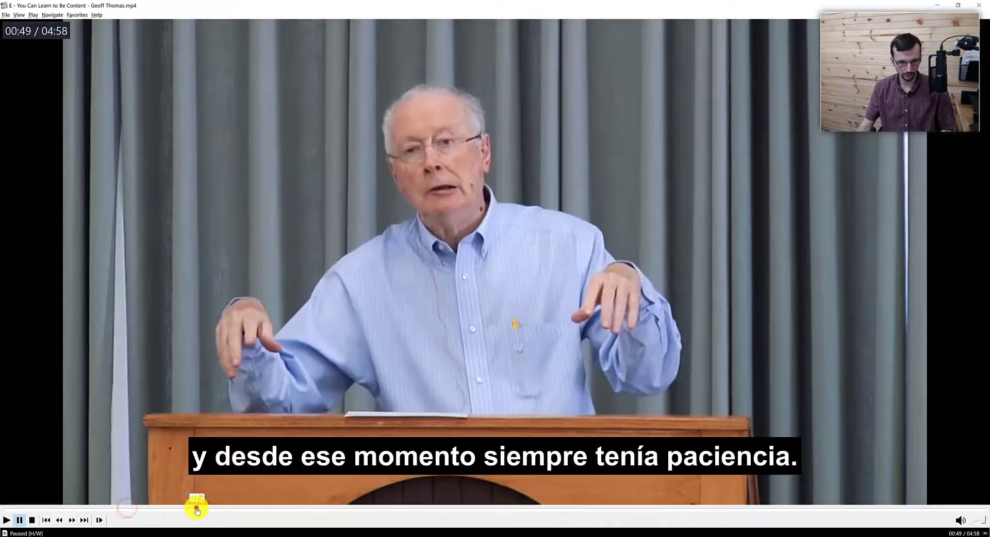
{"action": "left_click", "coordinate": [237, 509]}
{"action": "left_click", "coordinate": [274, 510]}
{"action": "left_click", "coordinate": [316, 511]}
{"action": "left_click", "coordinate": [339, 511]}
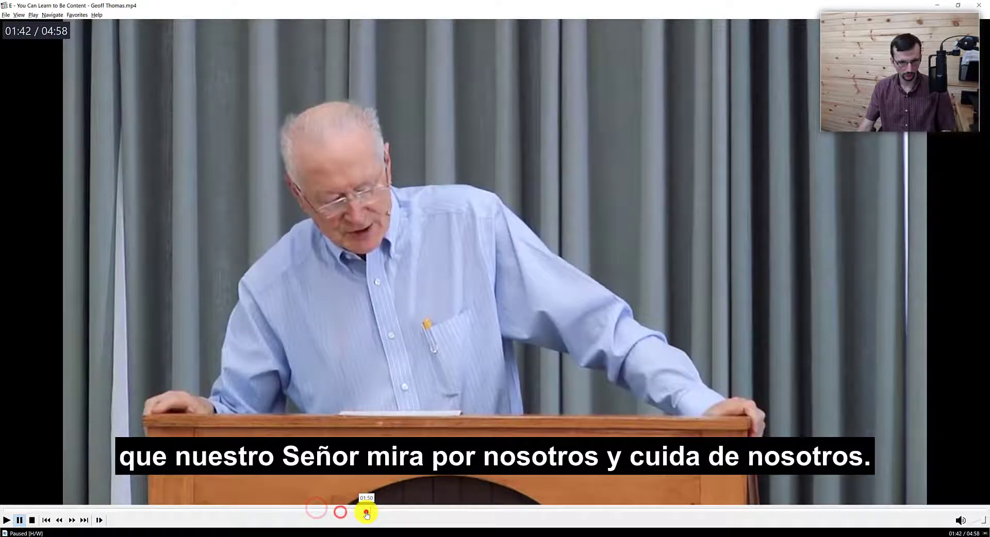
{"action": "left_click", "coordinate": [366, 512]}
{"action": "left_click", "coordinate": [384, 513]}
{"action": "left_click", "coordinate": [408, 514]}
{"action": "left_click", "coordinate": [437, 514]}
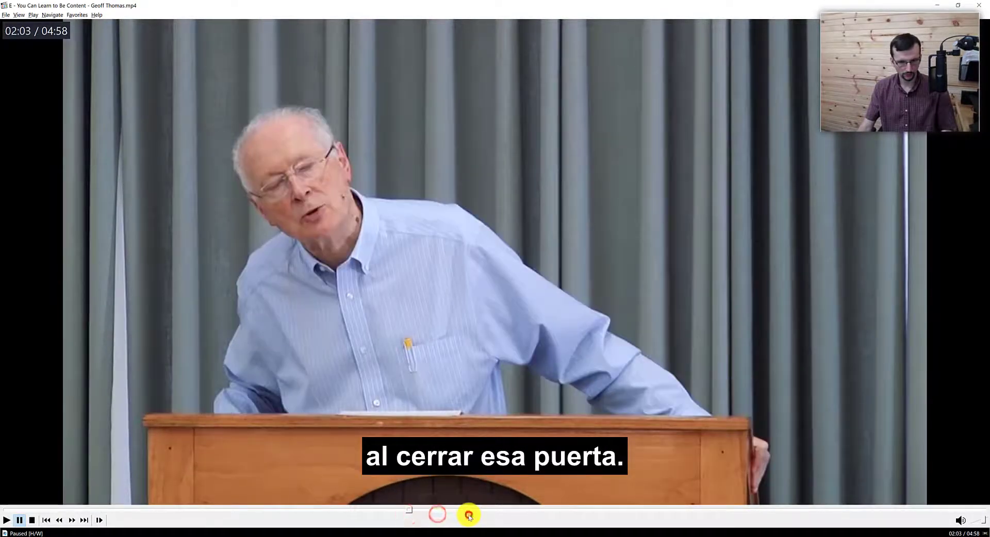
{"action": "left_click", "coordinate": [468, 516]}
{"action": "left_click", "coordinate": [497, 509]}
{"action": "left_click", "coordinate": [549, 510]}
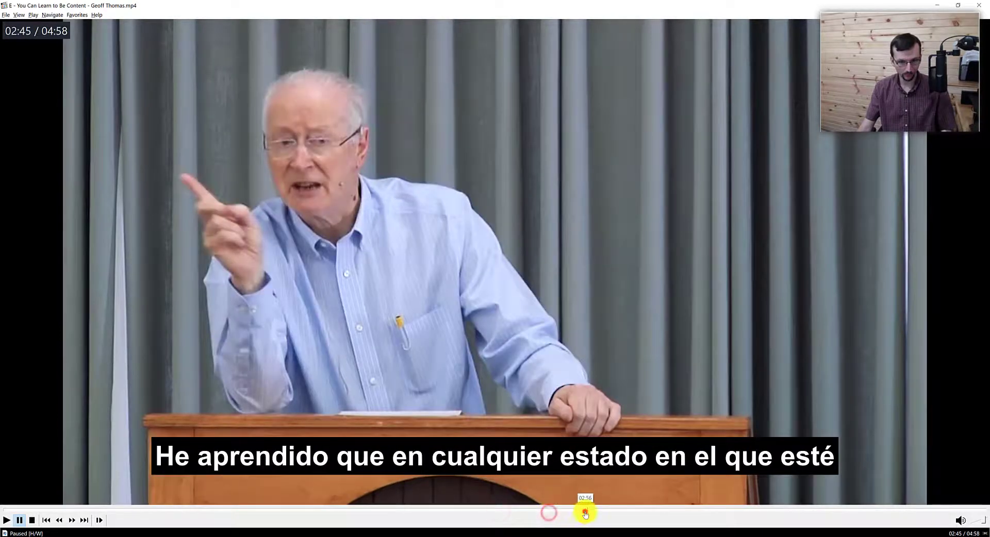
{"action": "left_click", "coordinate": [585, 514]}
{"action": "left_click", "coordinate": [607, 512]}
{"action": "left_click", "coordinate": [629, 511]}
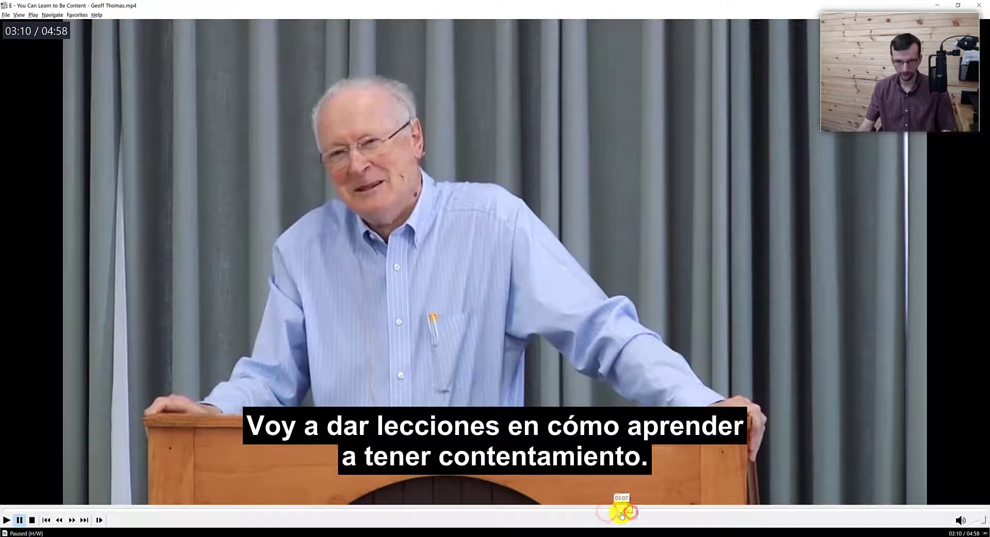
Lower the subtitle style's outline opacity to about 75% and briefly play the video to preview the box.
{"action": "right_click", "coordinate": [613, 389]}
{"action": "left_click", "coordinate": [650, 312]}
{"action": "key", "text": "Return"}
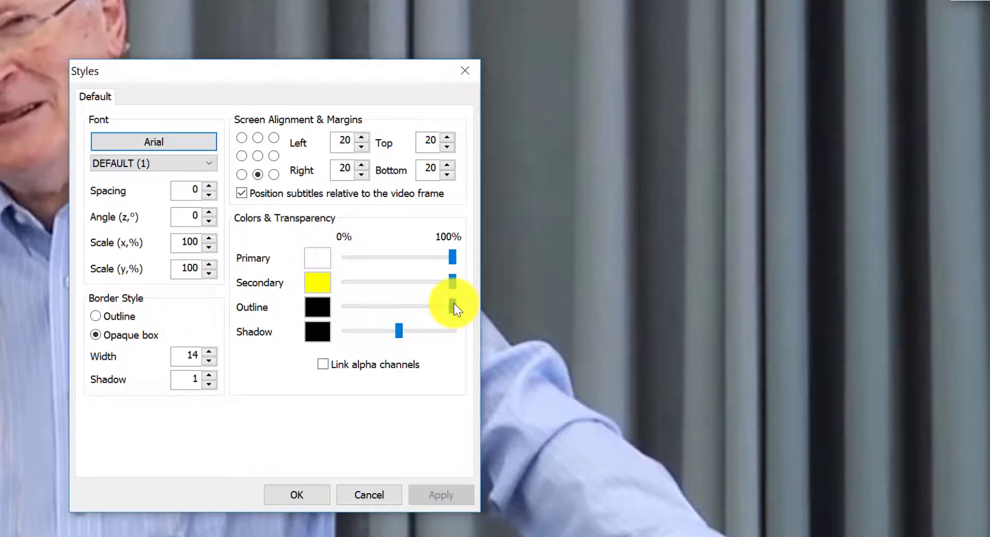
{"action": "left_click_drag", "start_coordinate": [454, 303], "coordinate": [424, 308]}
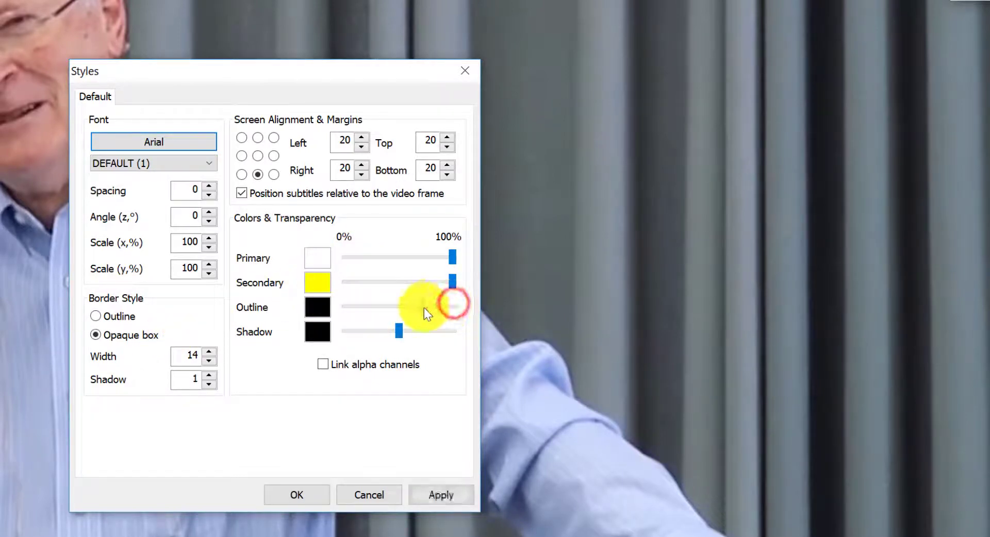
{"action": "left_click", "coordinate": [283, 496]}
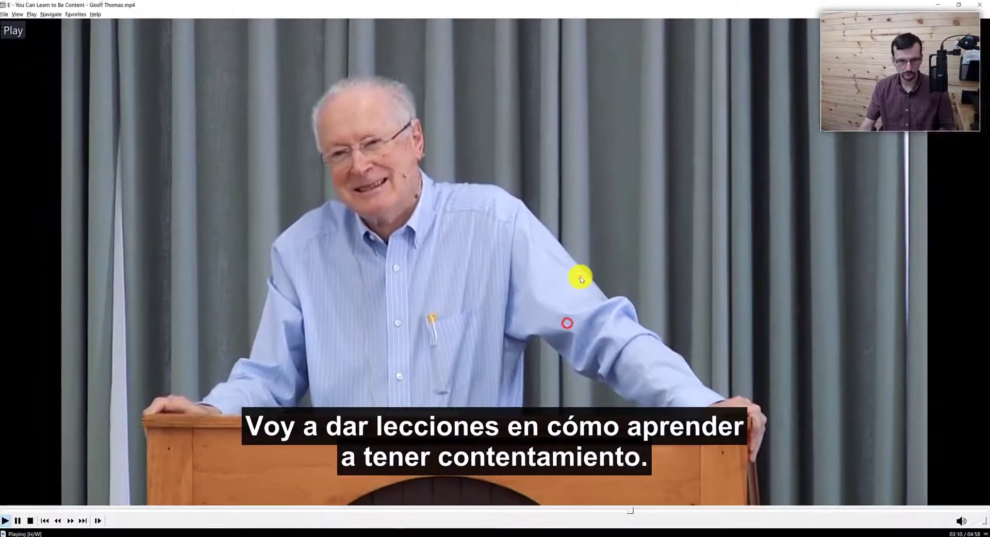
{"action": "left_click", "coordinate": [503, 289]}
Reduce the outline opacity further to about 40% and preview the more transparent subtitle box.
{"action": "right_click", "coordinate": [498, 301]}
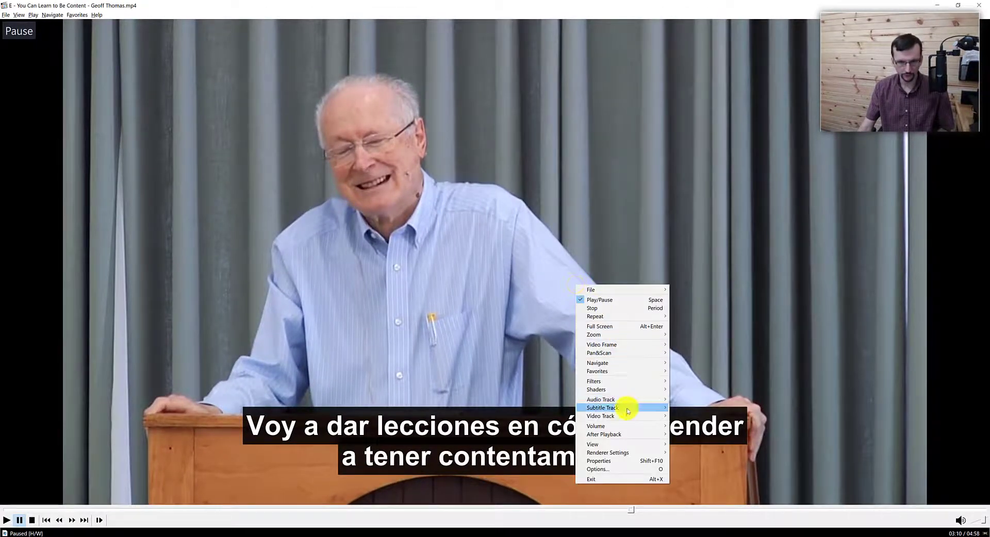
{"action": "mouse_move", "coordinate": [627, 408]}
{"action": "left_click", "coordinate": [685, 411]}
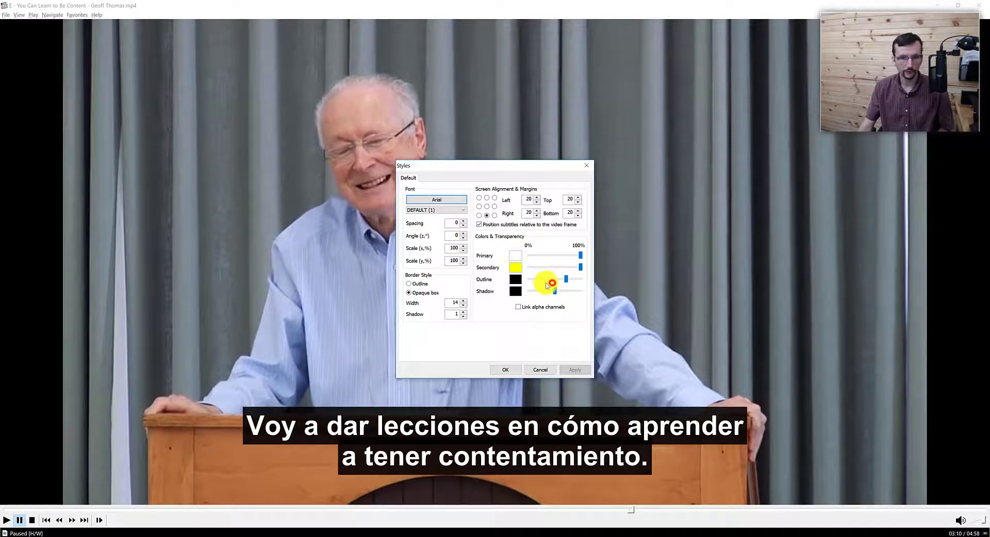
{"action": "left_click", "coordinate": [544, 281]}
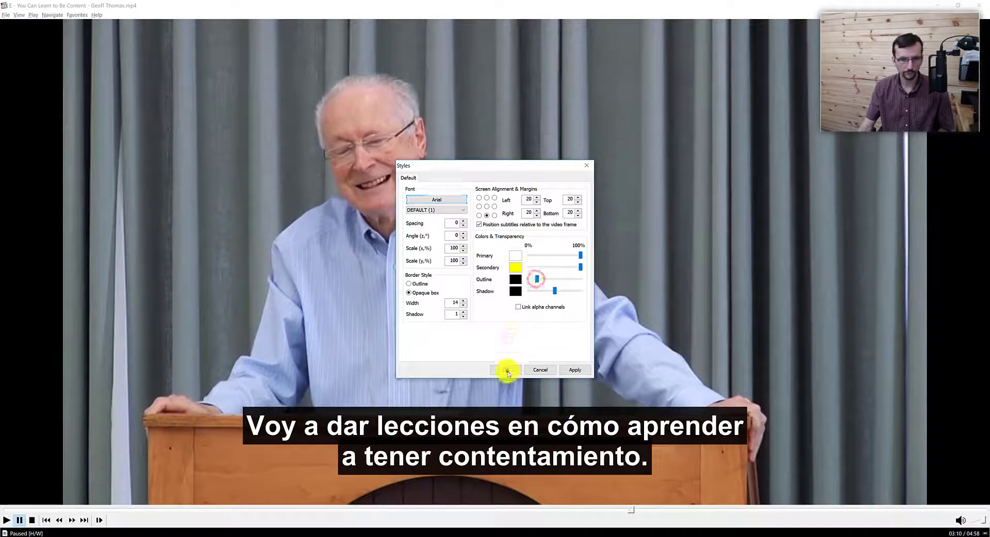
{"action": "left_click", "coordinate": [504, 369]}
{"action": "left_click", "coordinate": [530, 296]}
{"action": "left_click", "coordinate": [540, 257]}
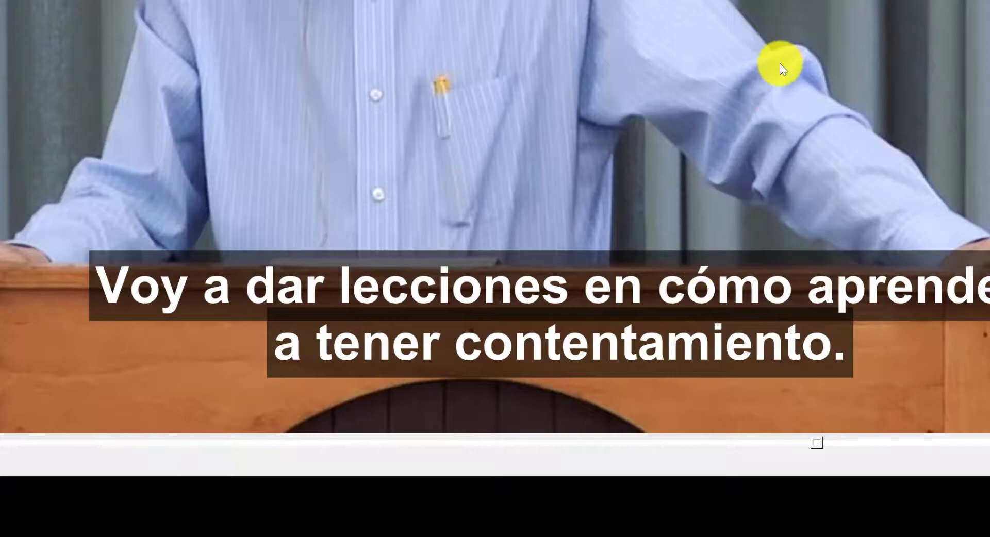
Review the available subtitle style settings, including font spacing, and close them without changing any values.
{"action": "right_click", "coordinate": [763, 67]}
{"action": "mouse_move", "coordinate": [890, 293]}
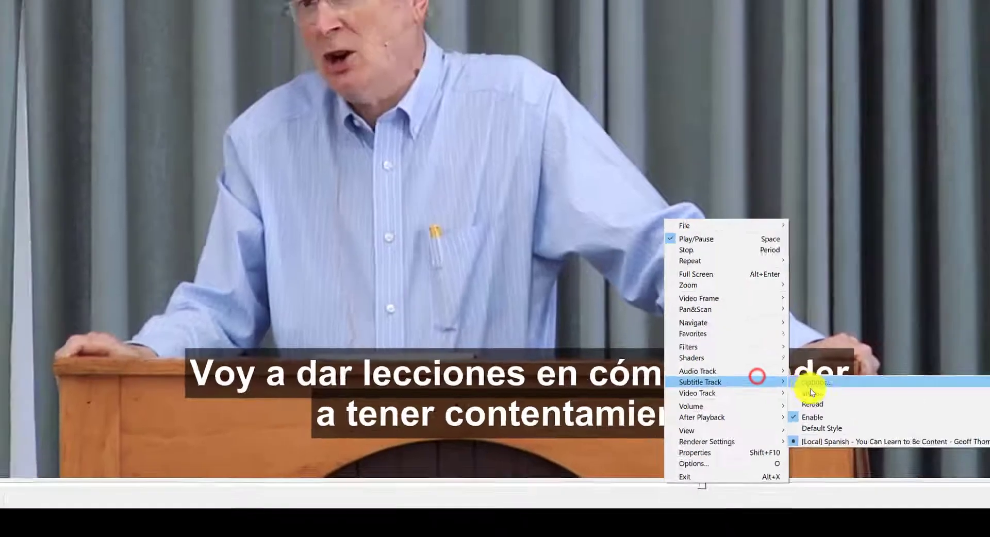
{"action": "left_click", "coordinate": [810, 393]}
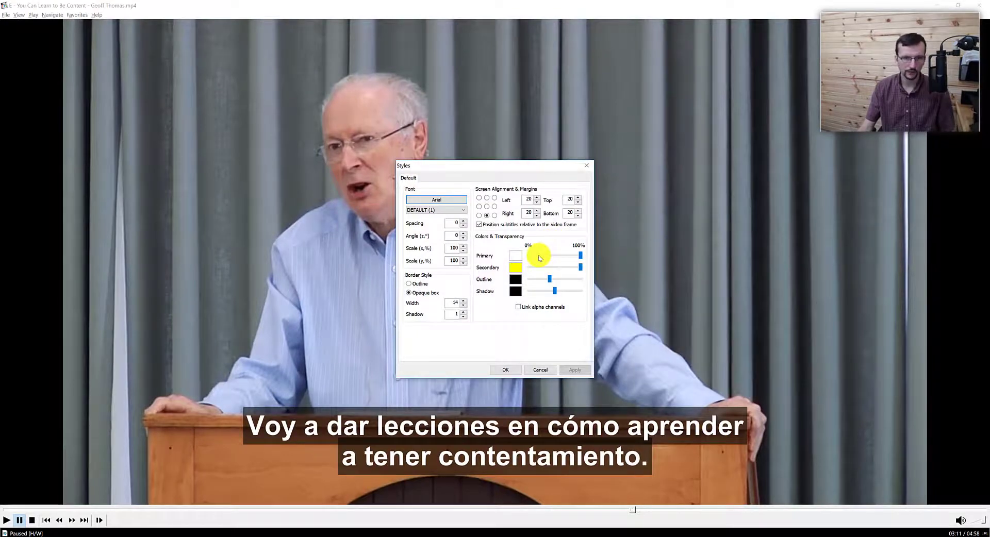
{"action": "left_click", "coordinate": [450, 223]}
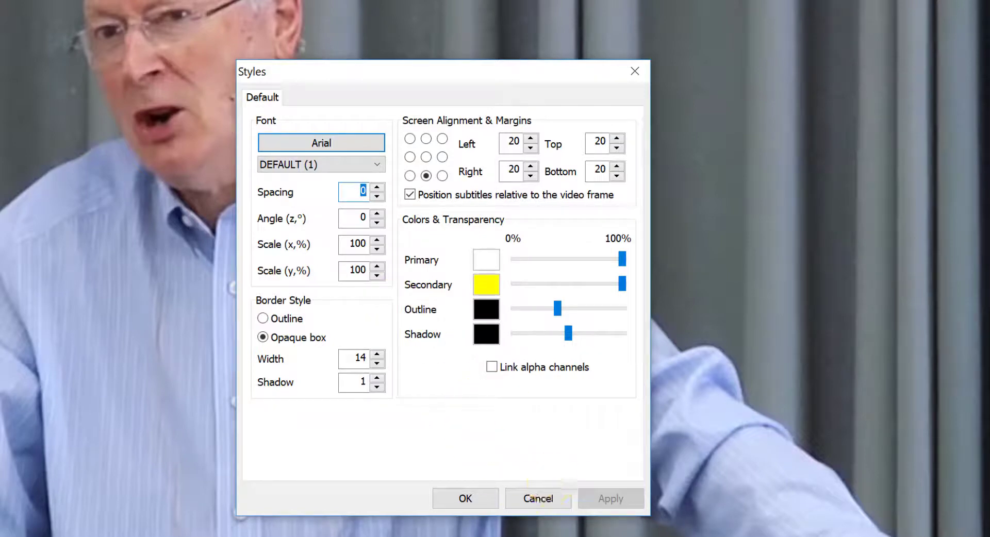
{"action": "left_click", "coordinate": [459, 496]}
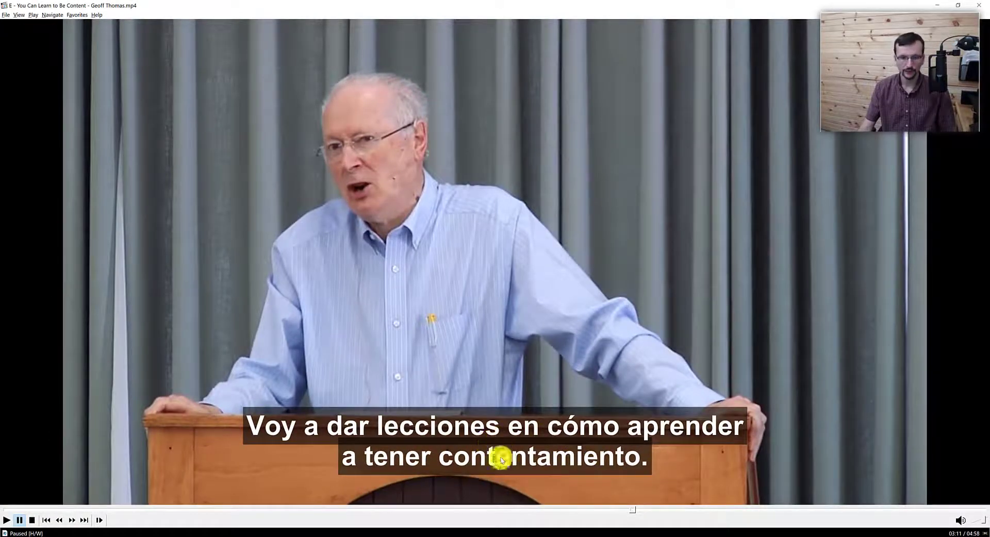
Restore the outline opacity to 100% and preview the solid subtitle box, pausing on the two-line subtitle at 03:09.
{"action": "right_click", "coordinate": [565, 371]}
{"action": "mouse_move", "coordinate": [623, 292]}
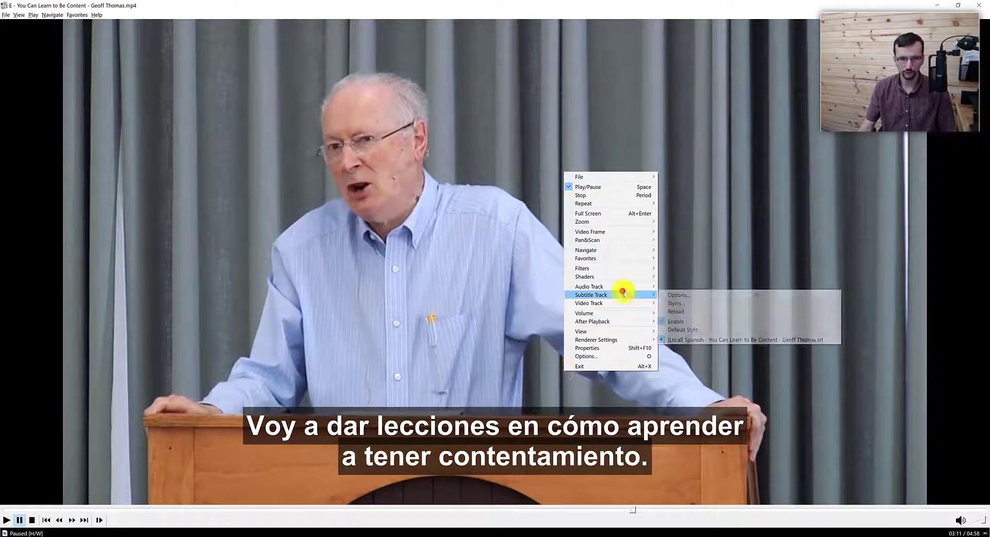
{"action": "left_click", "coordinate": [675, 303]}
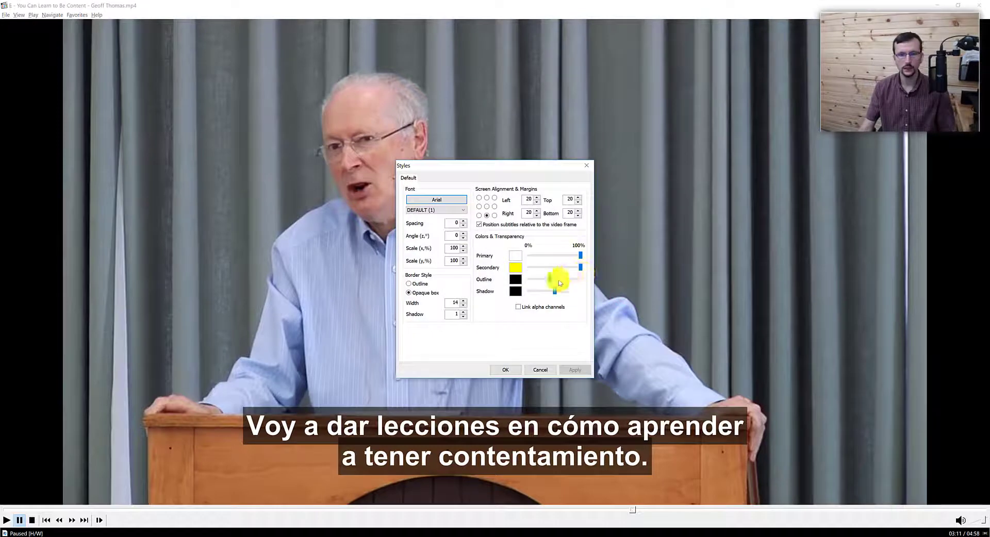
{"action": "left_click", "coordinate": [505, 370]}
{"action": "left_click", "coordinate": [507, 367]}
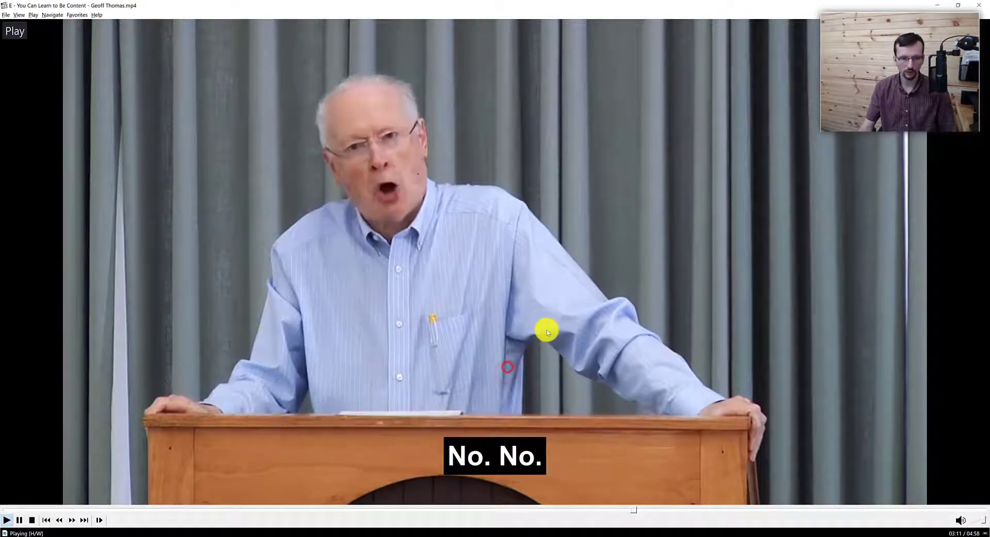
{"action": "left_click", "coordinate": [624, 510]}
{"action": "left_click", "coordinate": [602, 354]}
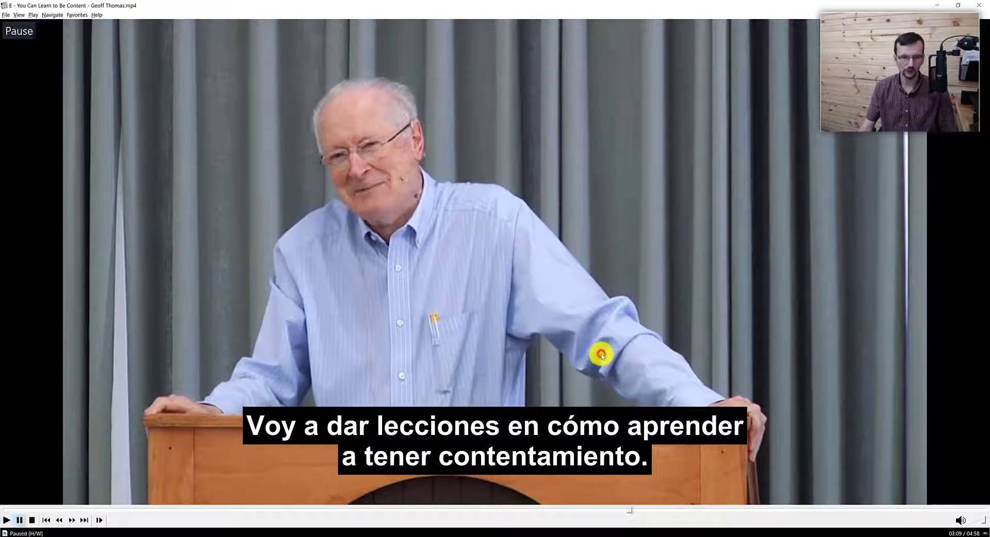
Switch the subtitle border style back to Outline with a narrower width, and briefly play the video to preview it.
{"action": "right_click", "coordinate": [600, 295]}
{"action": "mouse_move", "coordinate": [670, 416]}
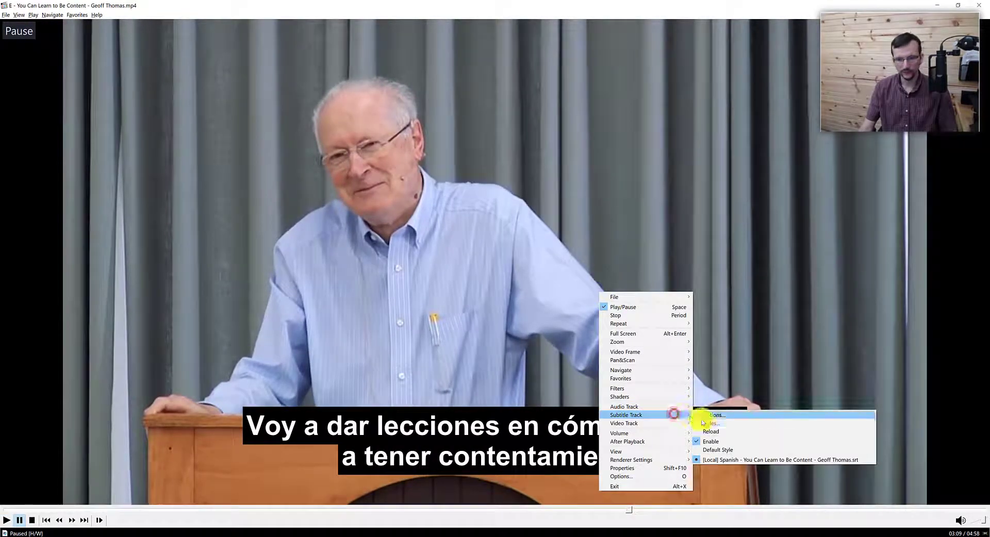
{"action": "left_click", "coordinate": [703, 423]}
{"action": "left_click", "coordinate": [415, 284]}
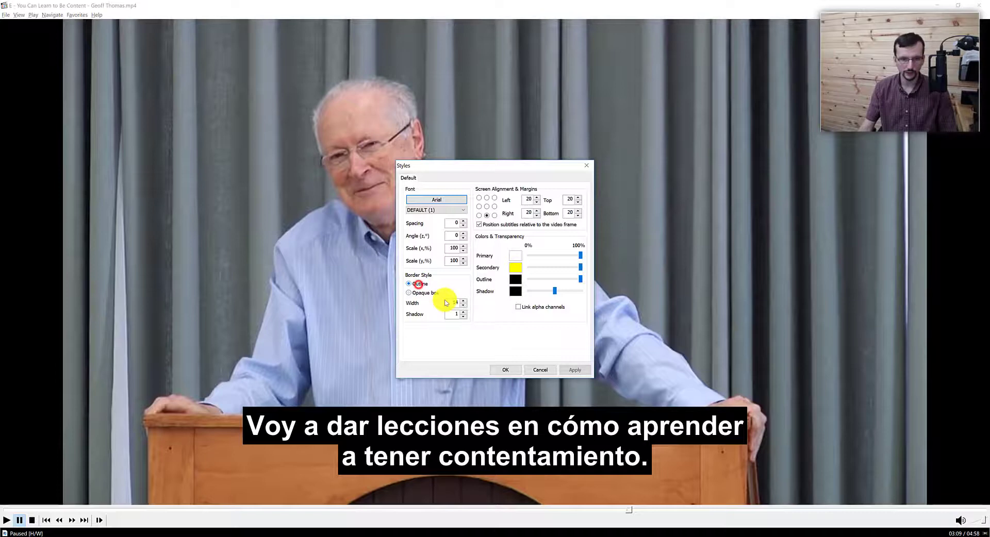
{"action": "double_click", "coordinate": [451, 302]}
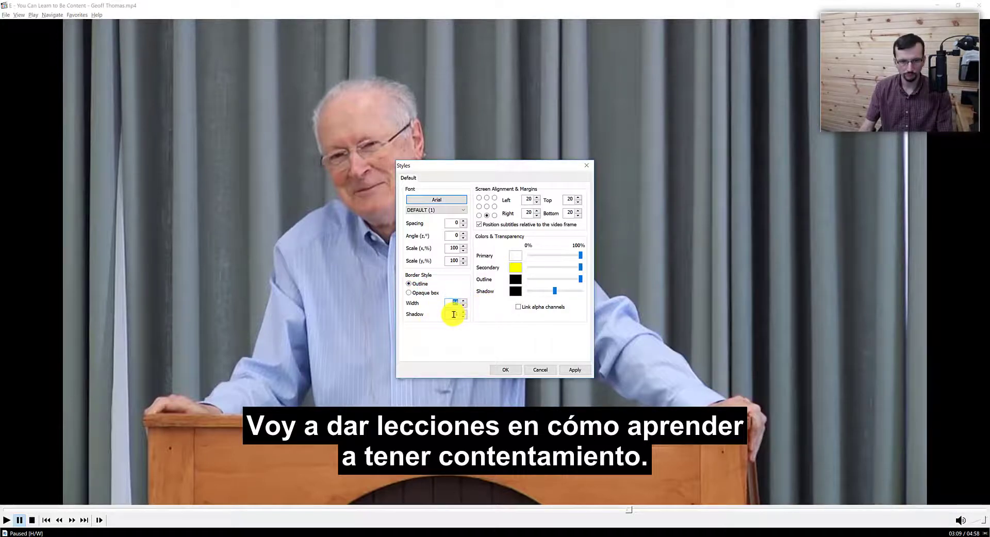
{"action": "left_click", "coordinate": [508, 368]}
{"action": "left_click", "coordinate": [508, 364]}
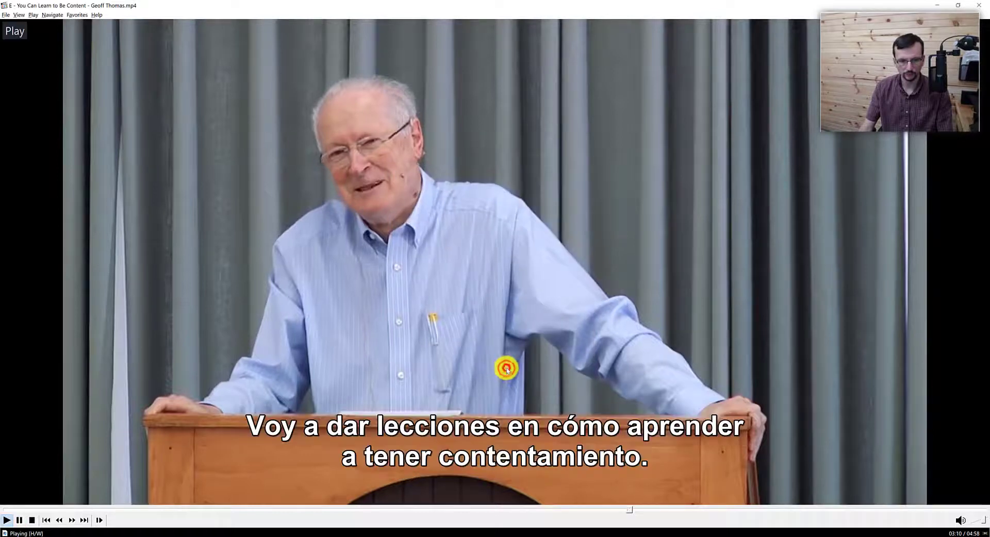
{"action": "left_click", "coordinate": [509, 312]}
Set the subtitle outline width to 5, accept the style, and resume playback to preview it.
{"action": "right_click", "coordinate": [509, 312]}
{"action": "mouse_move", "coordinate": [571, 438]}
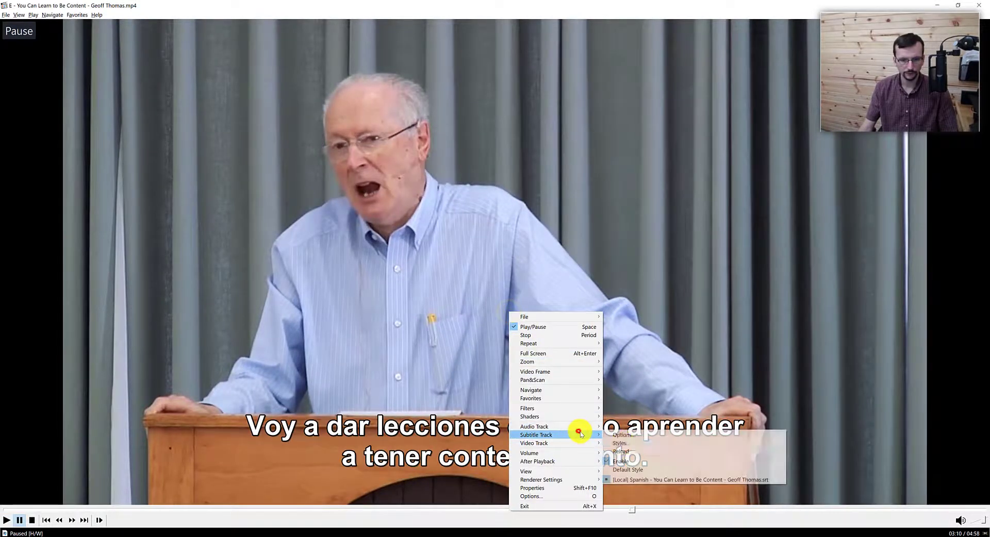
{"action": "left_click", "coordinate": [623, 441]}
{"action": "left_click", "coordinate": [450, 309]}
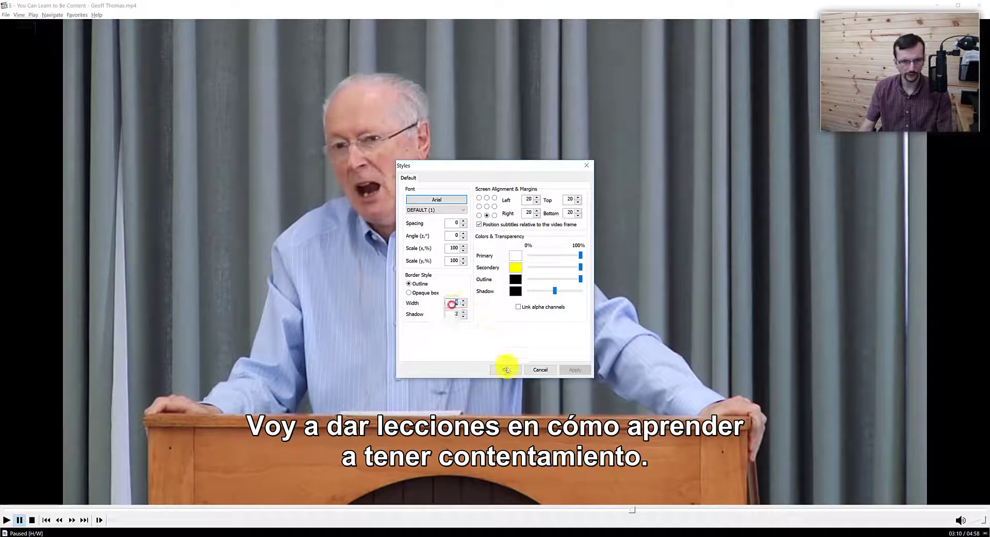
{"action": "left_click", "coordinate": [511, 370]}
{"action": "left_click", "coordinate": [517, 330]}
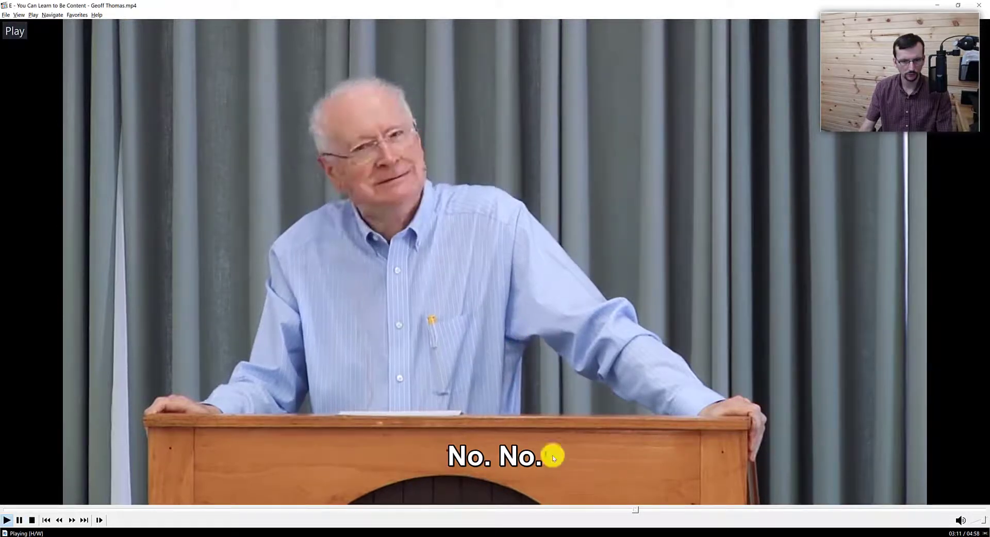
Preview the outlined subtitles at 03:25 and 03:51, and pause the video on a long single-line subtitle.
{"action": "left_click", "coordinate": [679, 514]}
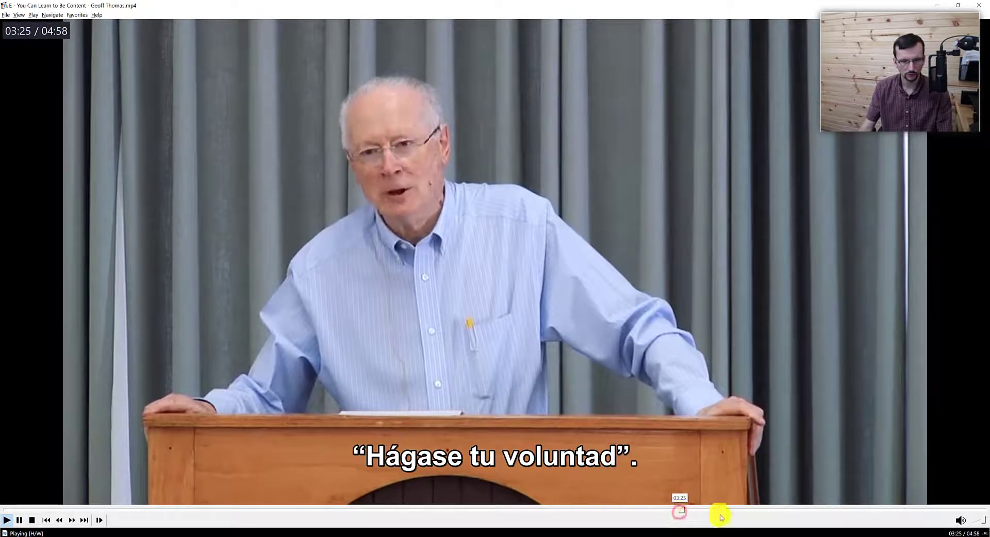
{"action": "left_click", "coordinate": [765, 512]}
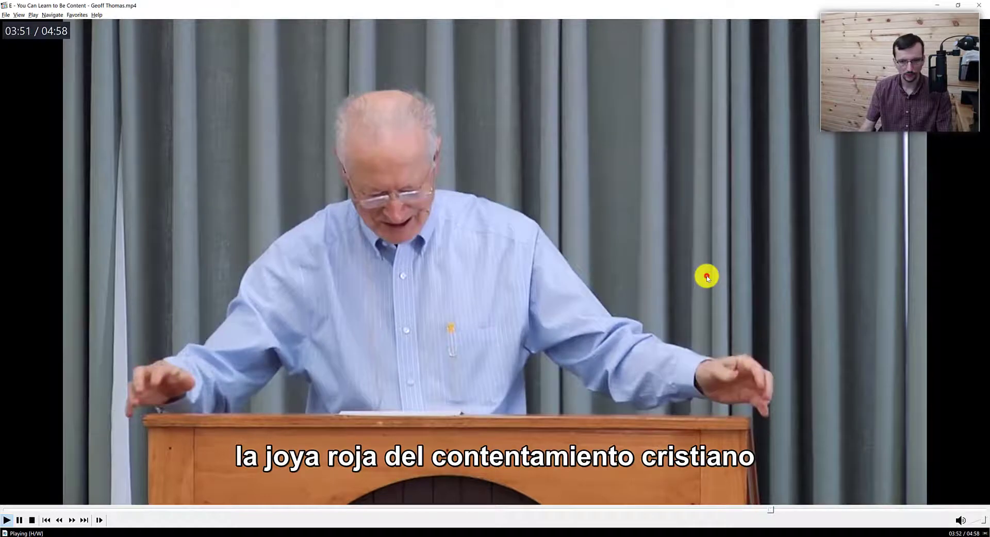
{"action": "left_click", "coordinate": [538, 383]}
Examine the font, font style and size set for the subtitles, and accept the style settings without changing any values.
{"action": "right_click", "coordinate": [538, 384]}
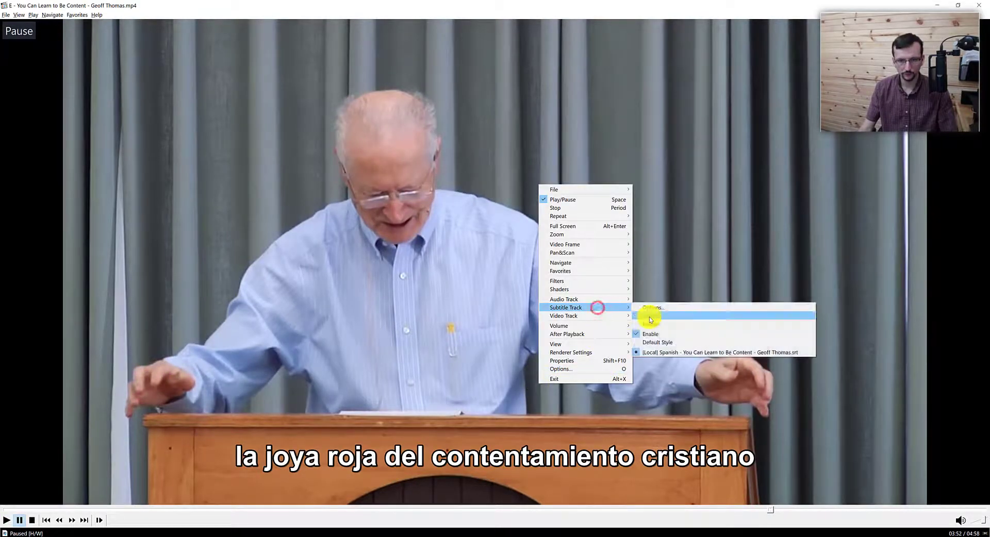
{"action": "left_click", "coordinate": [649, 317]}
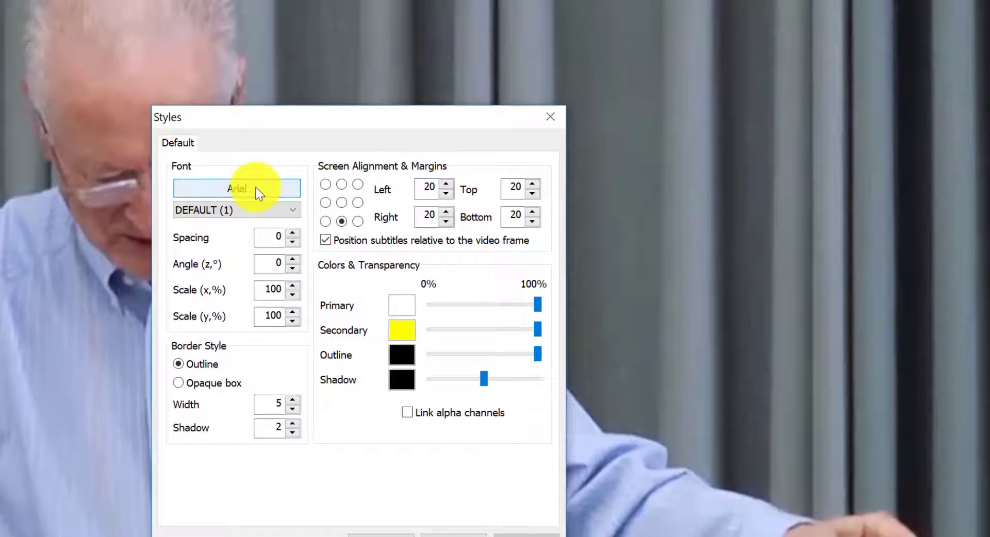
{"action": "left_click", "coordinate": [251, 193]}
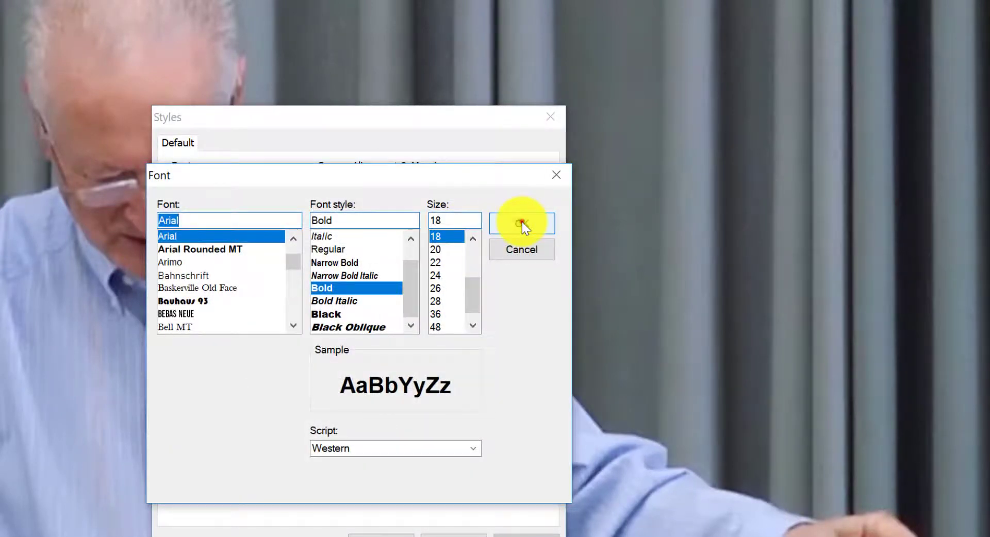
{"action": "left_click", "coordinate": [522, 222]}
{"action": "left_click", "coordinate": [384, 534]}
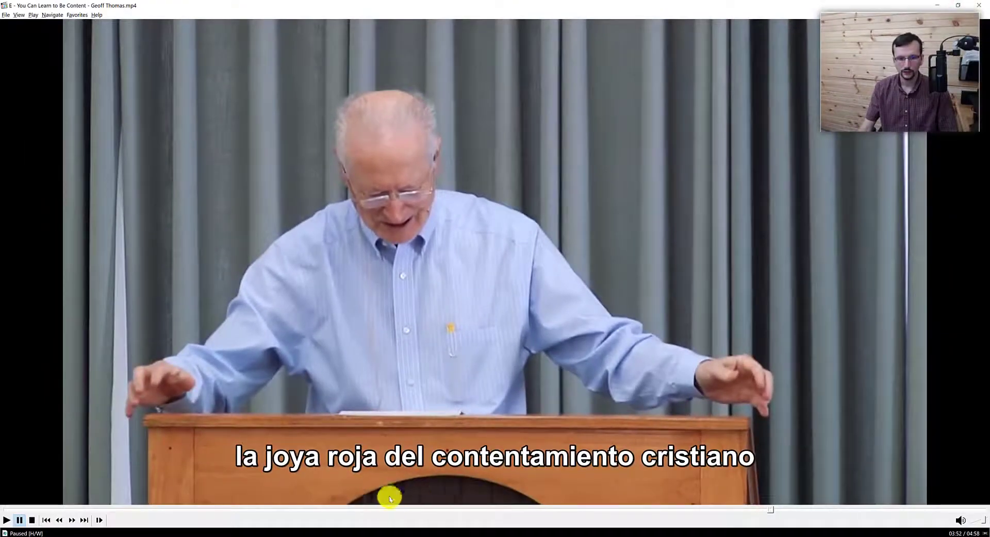
Restore the player window, shrink and enlarge it to see how the subtitles scale with its size, and maximize it again.
{"action": "left_click", "coordinate": [957, 5]}
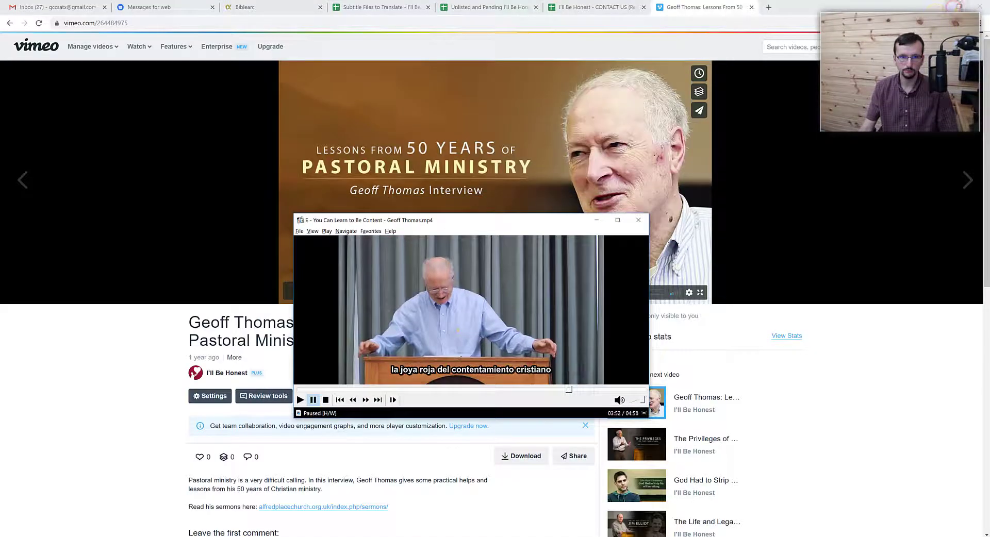
{"action": "left_click_drag", "start_coordinate": [526, 223], "coordinate": [390, 125]}
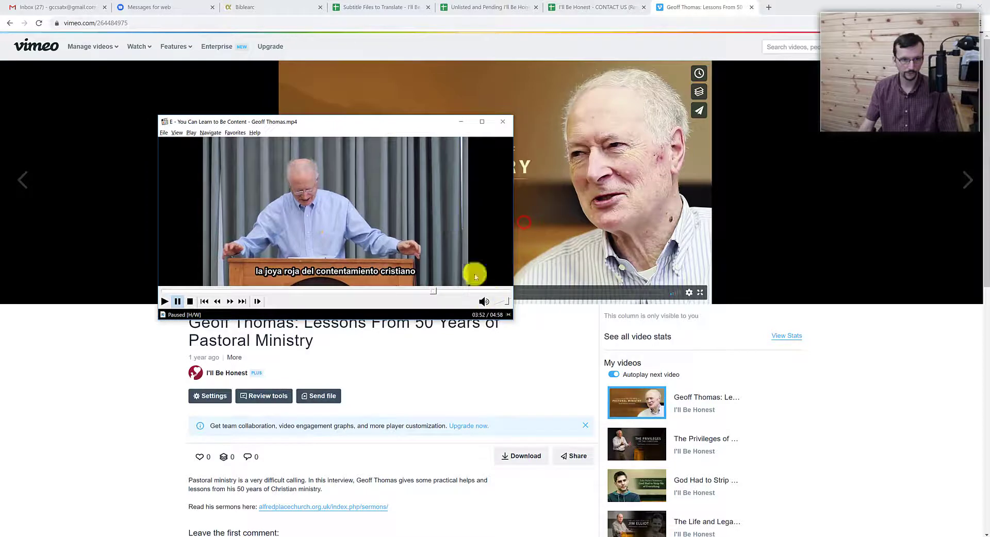
{"action": "left_click_drag", "start_coordinate": [512, 320], "coordinate": [558, 382]}
{"action": "left_click_drag", "start_coordinate": [497, 347], "coordinate": [453, 286]}
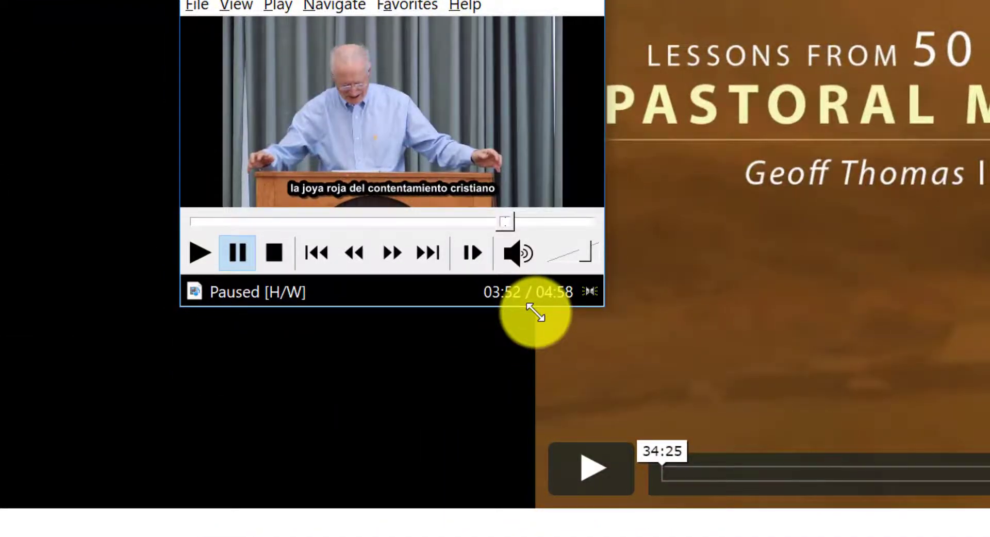
{"action": "left_click_drag", "start_coordinate": [535, 313], "coordinate": [911, 512]}
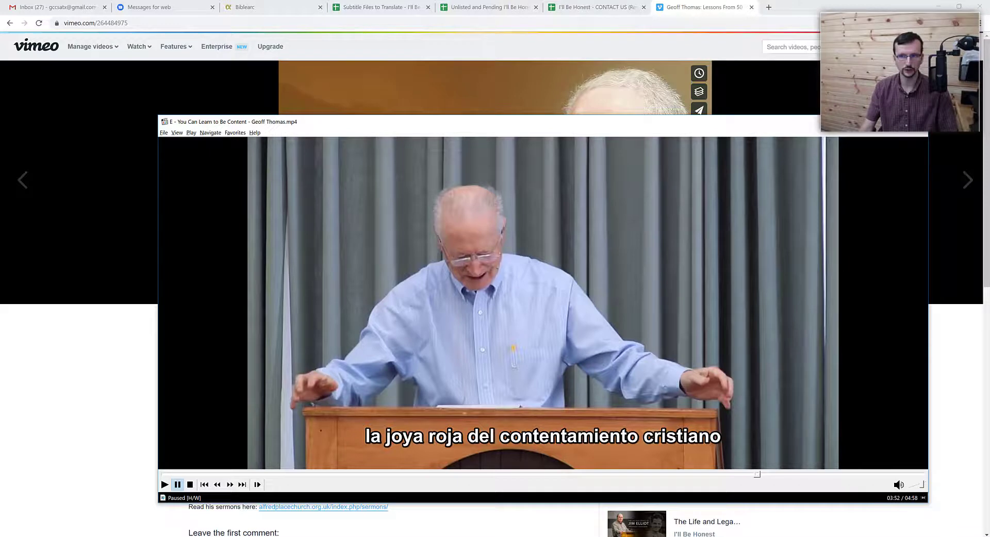
{"action": "key", "text": "super+Up"}
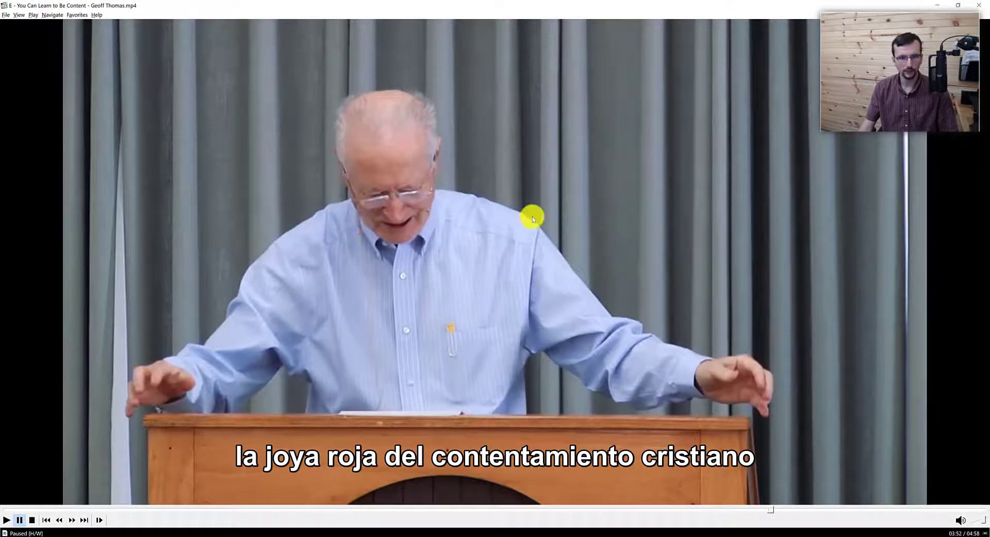
Save the styled subtitles in SubStation Alpha (*.ssa) format in the hardcode xvid folder, keeping the video's file name.
{"action": "right_click", "coordinate": [532, 217]}
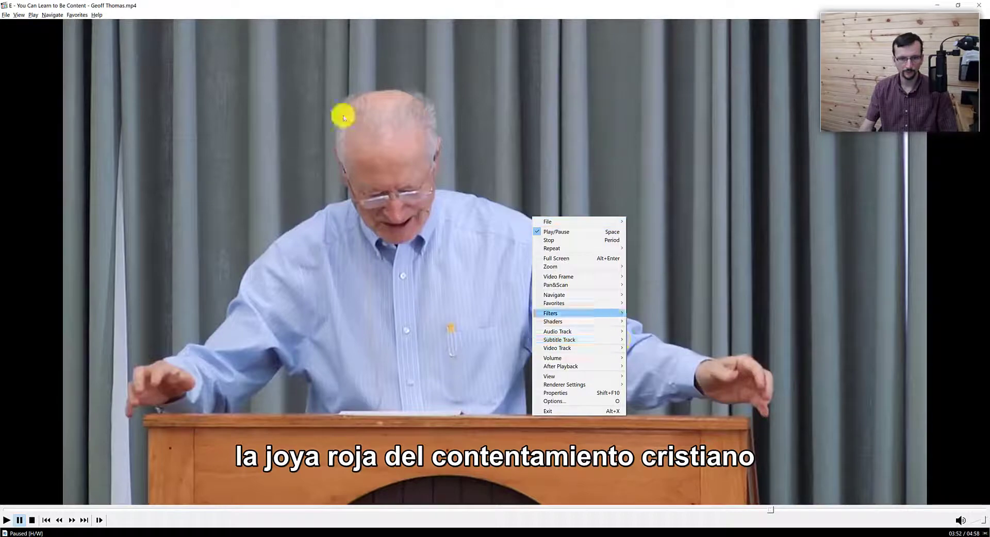
{"action": "left_click", "coordinate": [5, 14]}
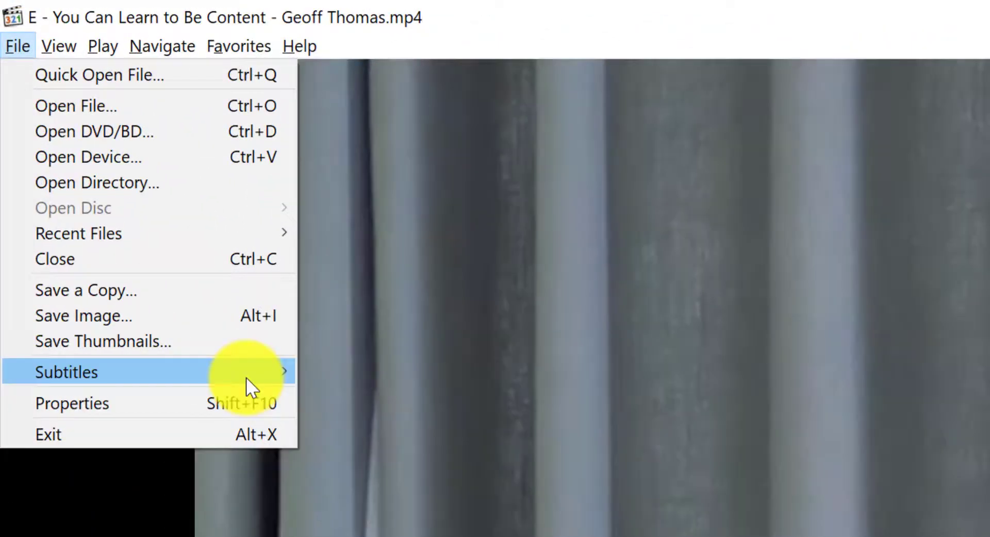
{"action": "left_click", "coordinate": [246, 378]}
{"action": "left_click", "coordinate": [431, 395]}
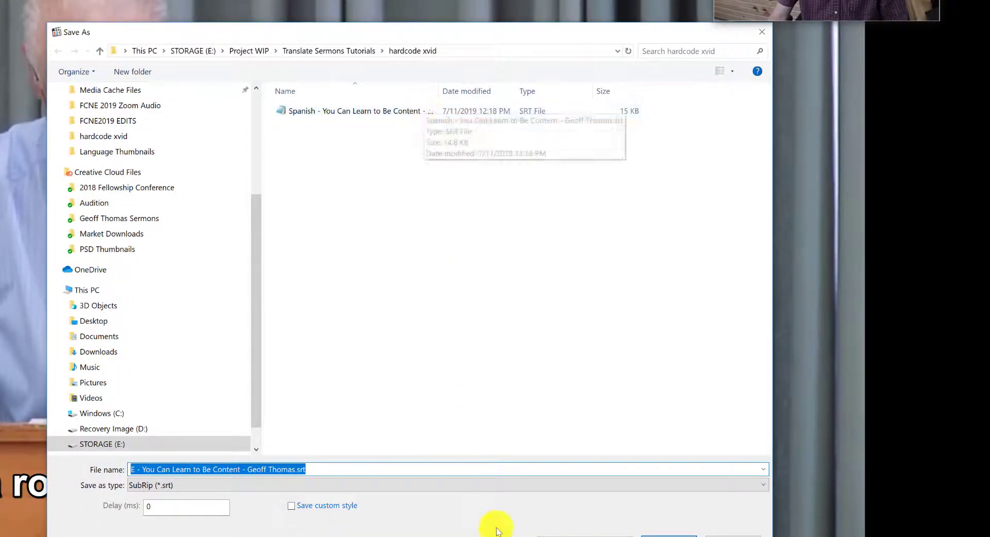
{"action": "left_click", "coordinate": [169, 486]}
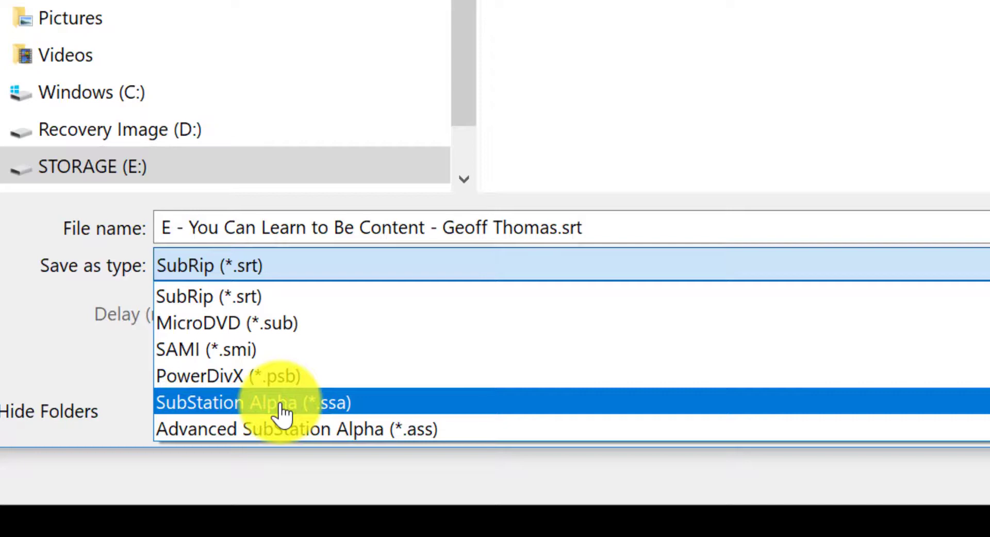
{"action": "left_click", "coordinate": [283, 413]}
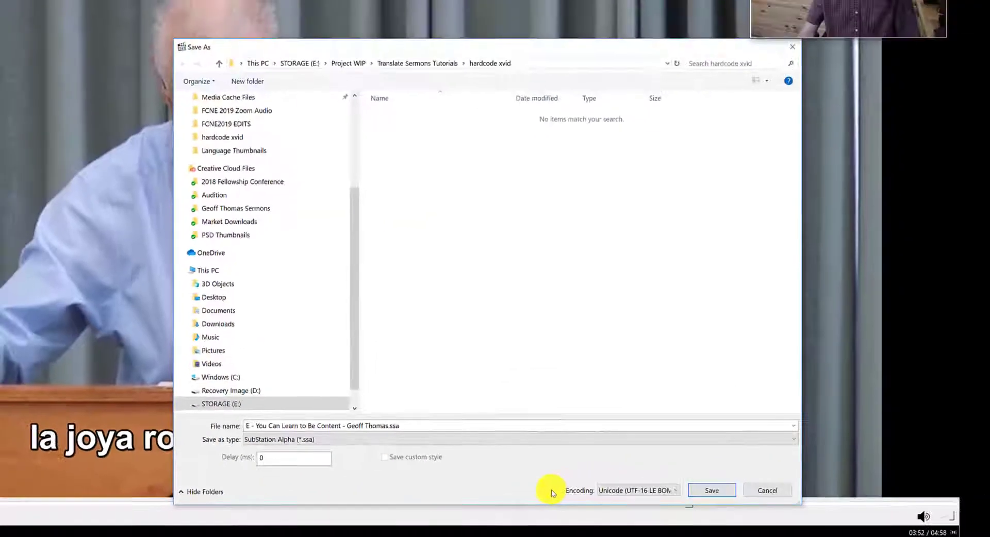
{"action": "left_click", "coordinate": [712, 490]}
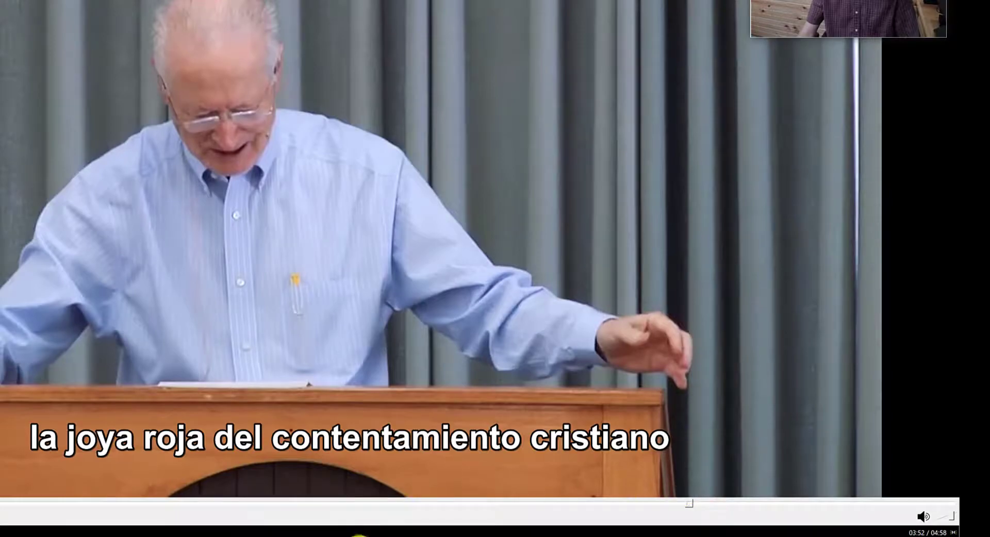
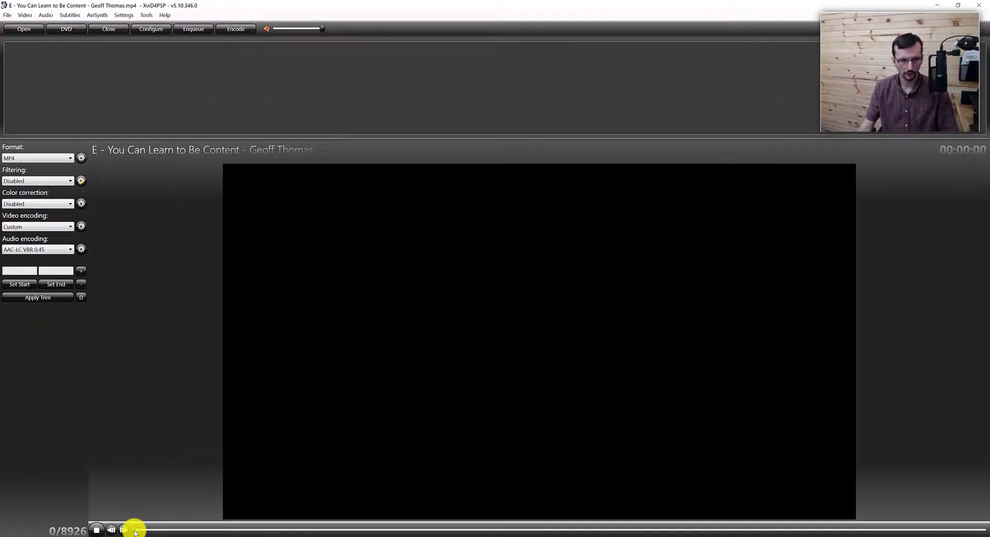
In XviD4PSP, preview the loaded video's subtitles at 00:00:19 and 00:00:49.
{"action": "left_click_drag", "start_coordinate": [133, 530], "coordinate": [191, 531]}
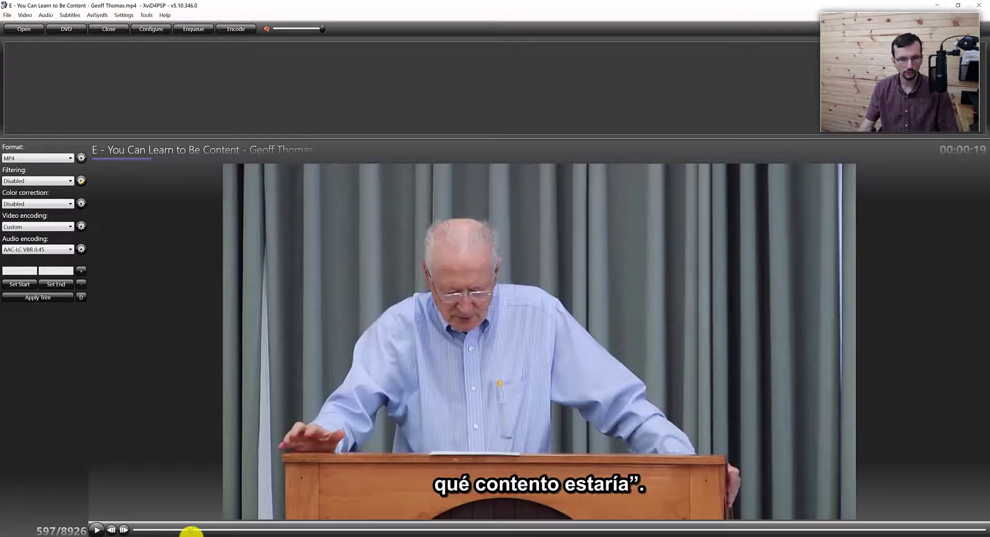
{"action": "left_click_drag", "start_coordinate": [191, 530], "coordinate": [276, 532]}
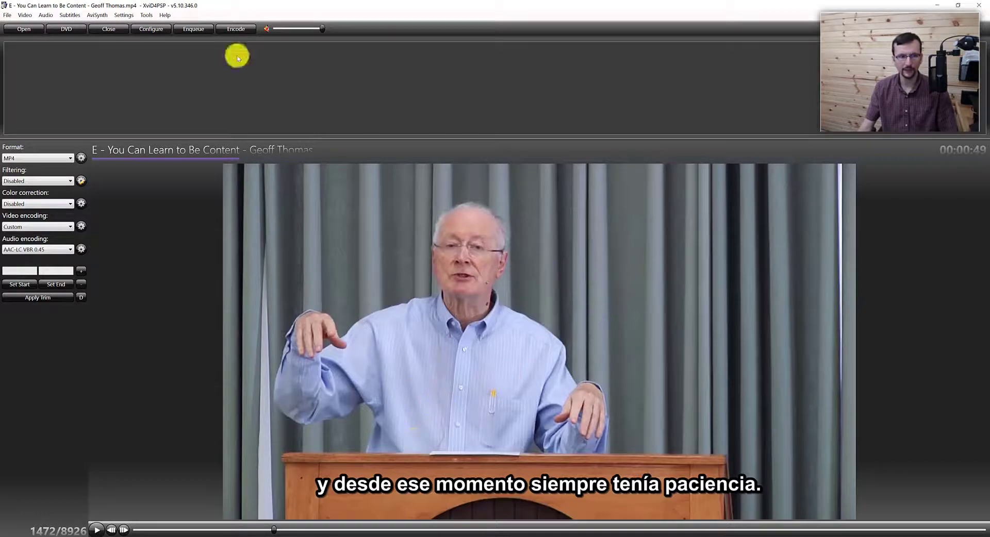
Look at the file selection for adding a subtitle file, and cancel it without choosing a file.
{"action": "left_click", "coordinate": [69, 15]}
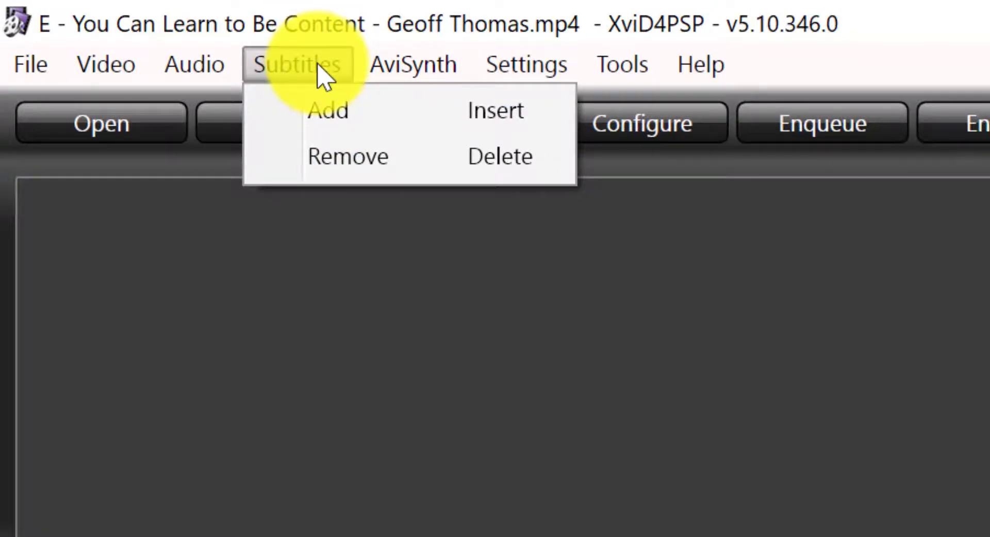
{"action": "left_click", "coordinate": [349, 110]}
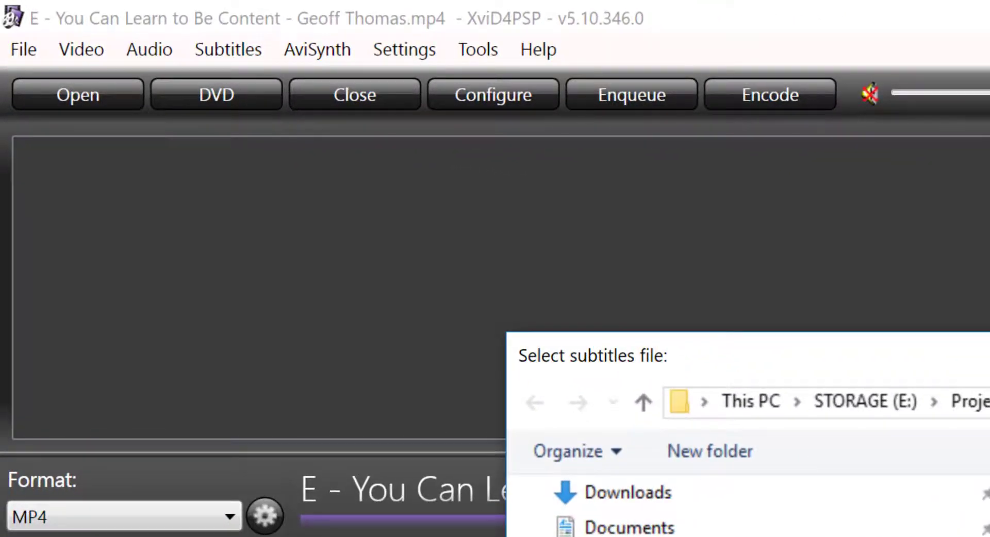
{"action": "key", "text": "Escape"}
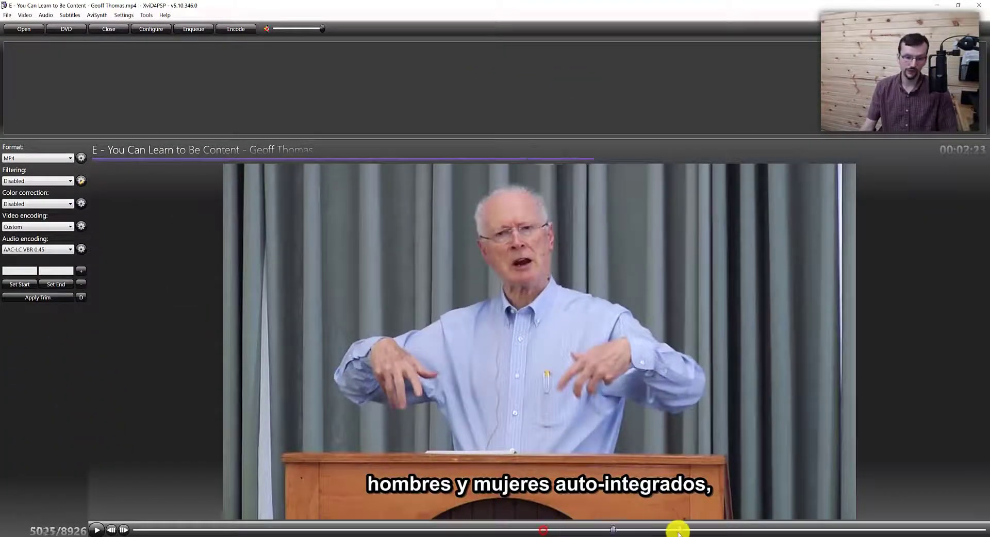
Check the subtitles in the encoding preview at 00:03:11, and go back to 00:01:04.
{"action": "left_click", "coordinate": [681, 530]}
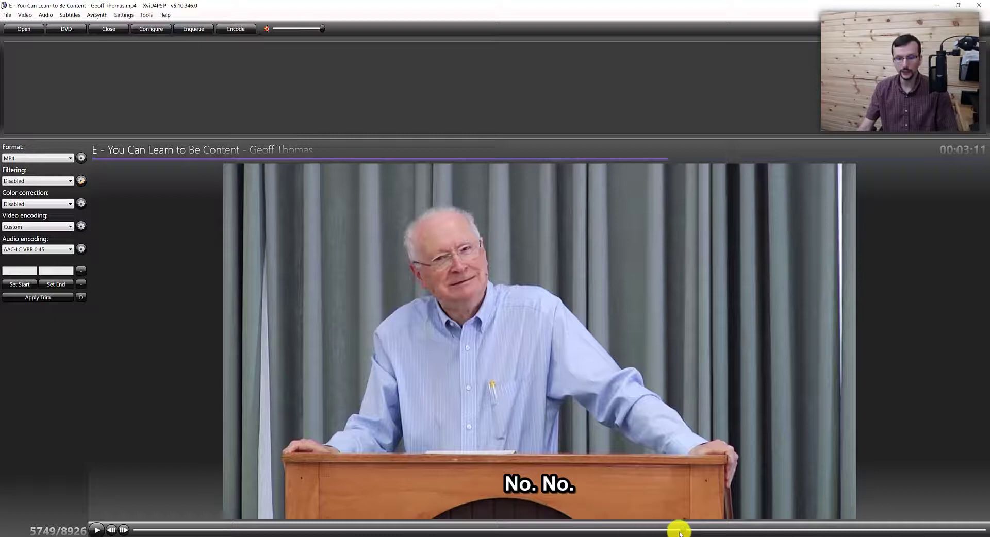
{"action": "left_click_drag", "start_coordinate": [681, 530], "coordinate": [316, 527]}
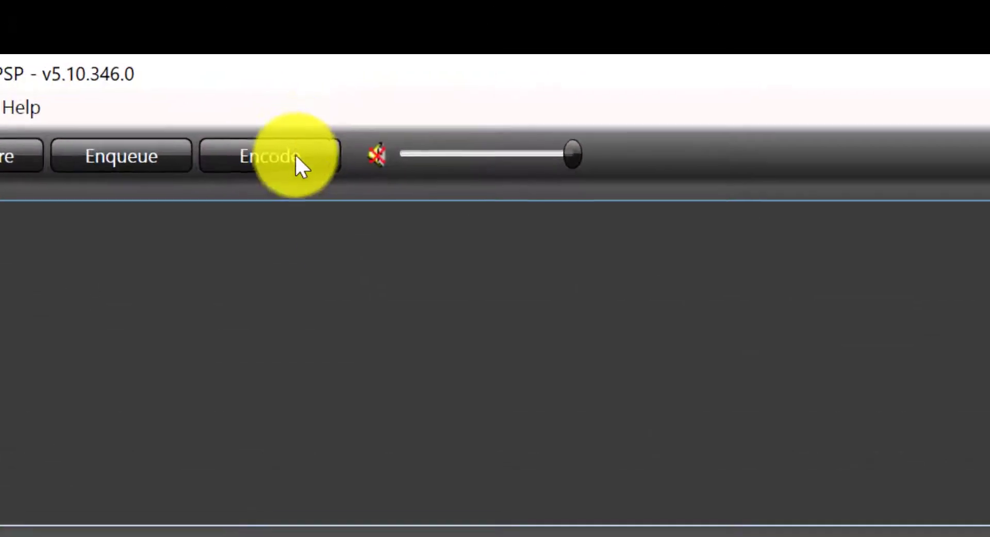
Encode the video as an MP4 in the Ready for Uploads folder, adding "Spanish -" in front of the output file name.
{"action": "left_click", "coordinate": [240, 29]}
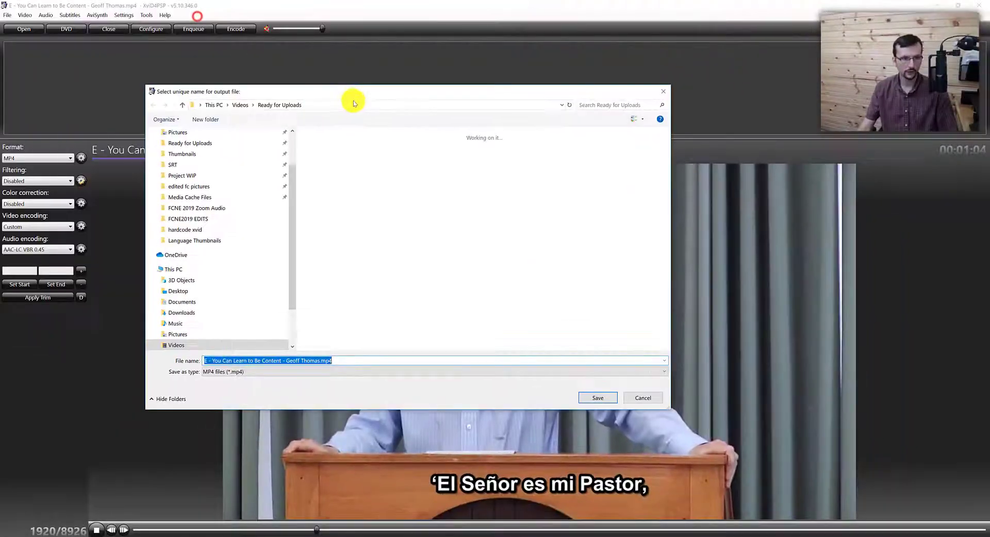
{"action": "left_click", "coordinate": [222, 371]}
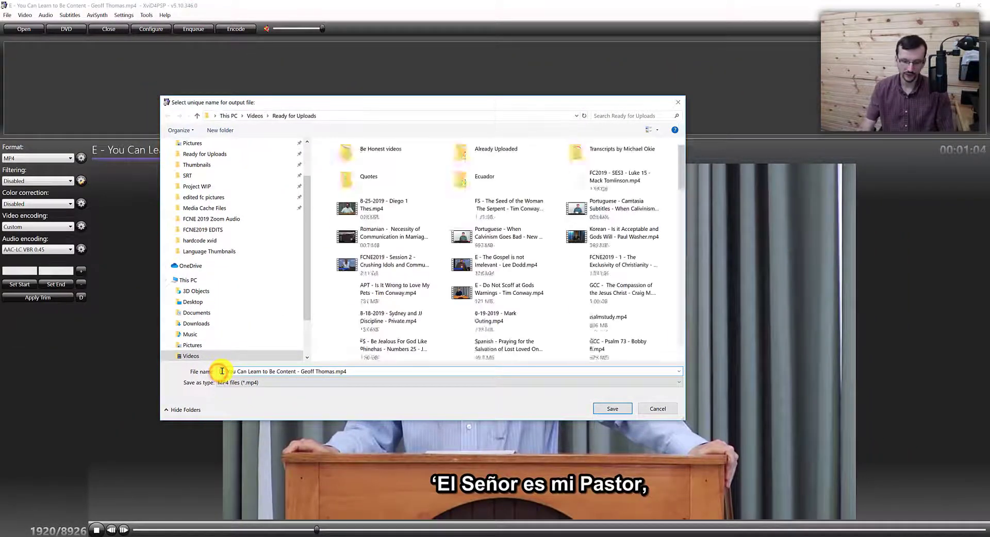
{"action": "type", "text": "Spanish -"}
{"action": "key", "text": "Return"}
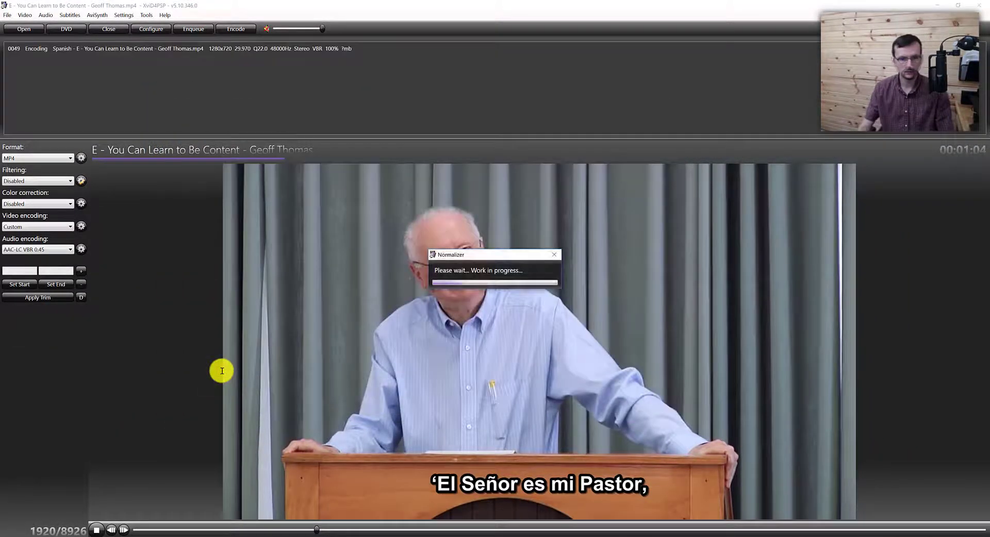